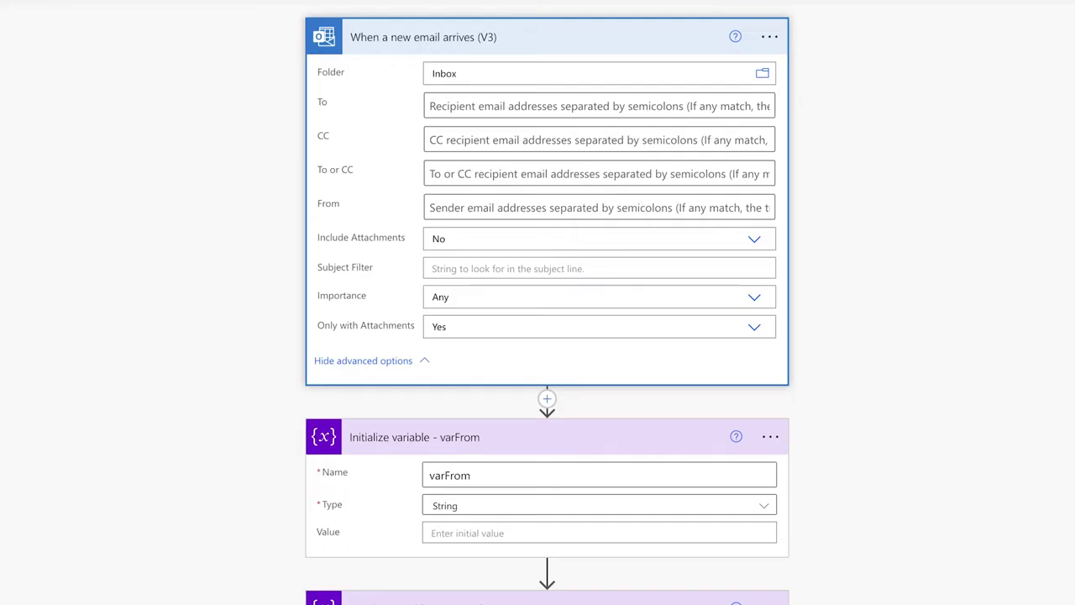
scroll(599, 485, "down", 5)
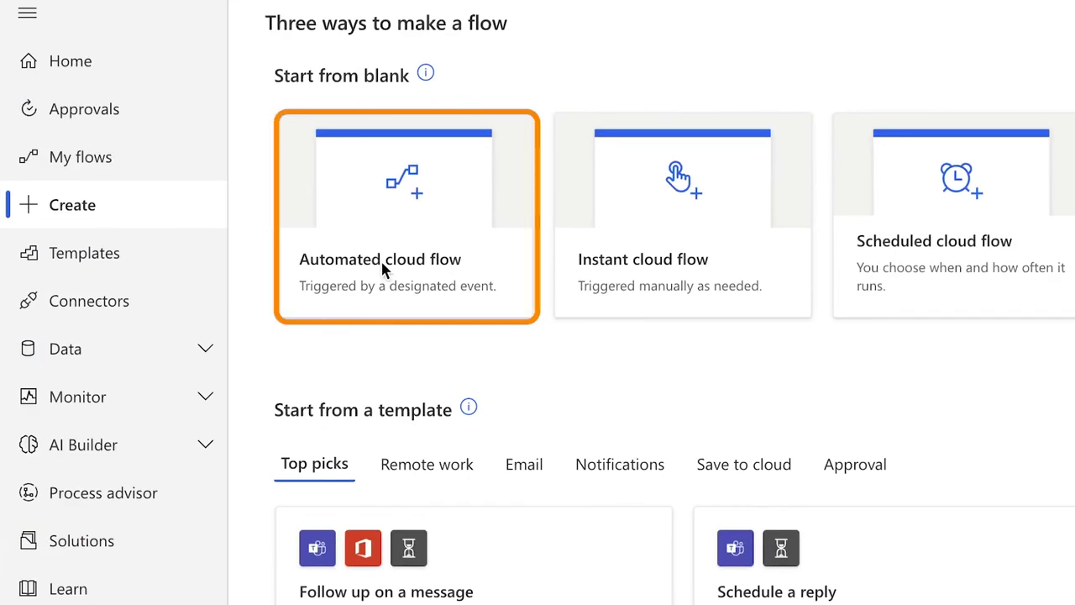
Create an automated cloud flow named "Save Email Attachments – Good Flow" with the Office 365 Outlook trigger When a new email arrives (V3)
left_click(275, 246)
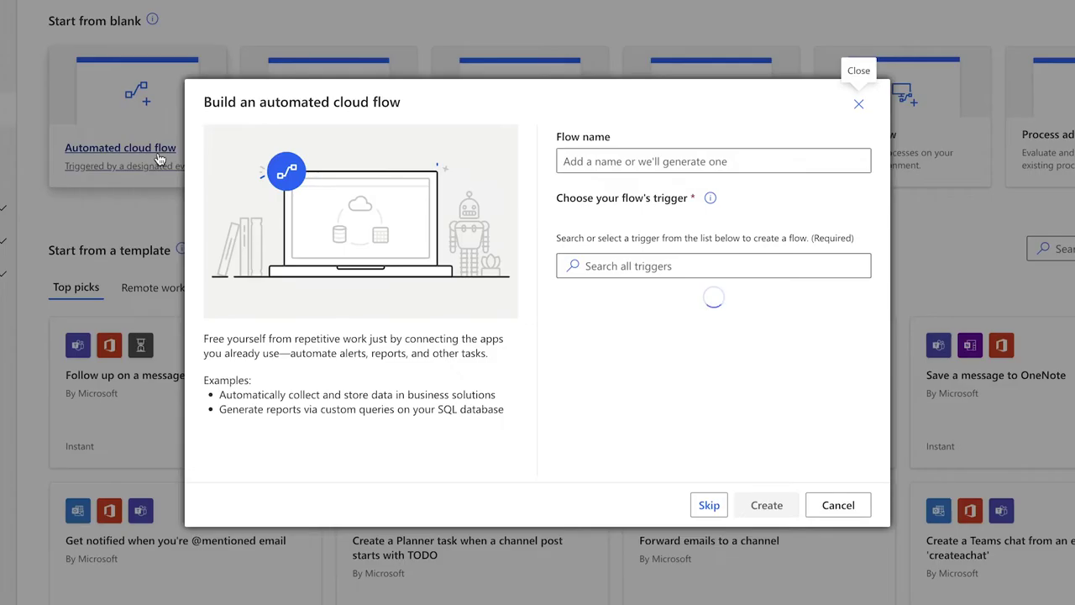
type("Save E")
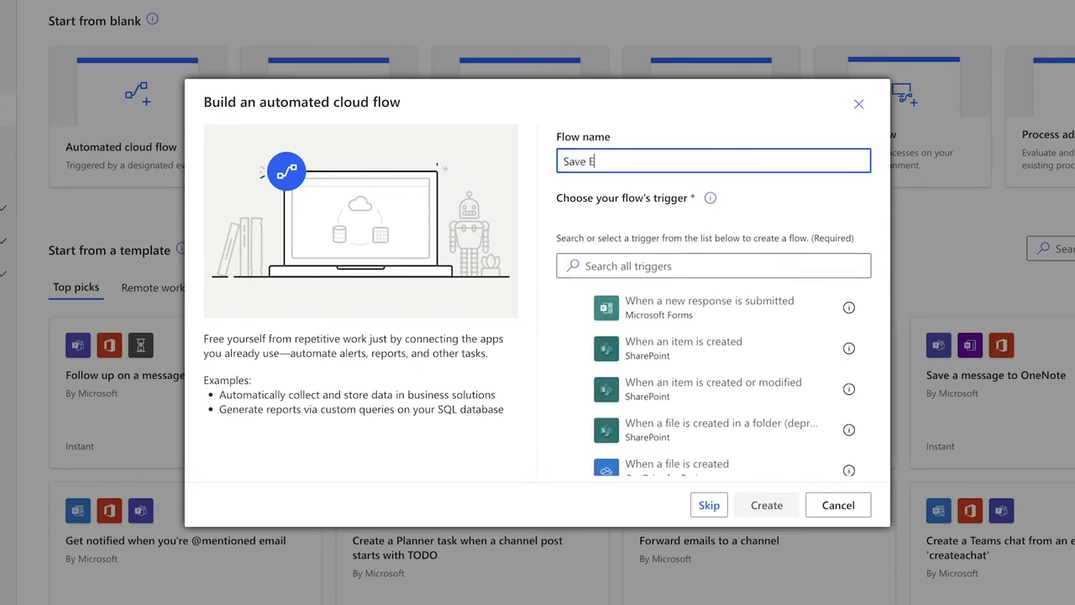
type("mail Attachments – Good Flow")
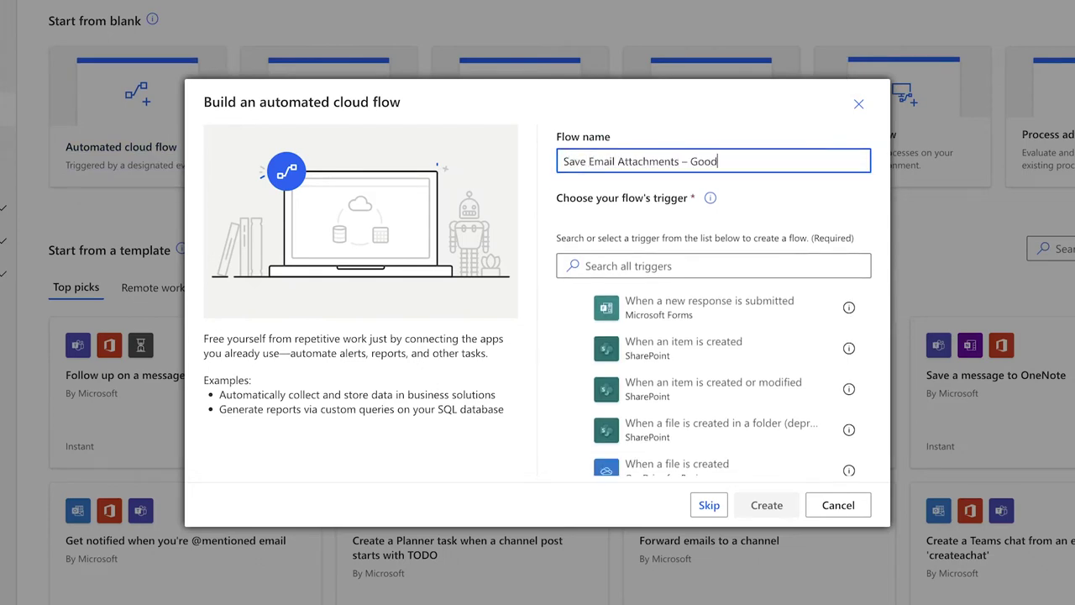
left_click(604, 265)
type("When new")
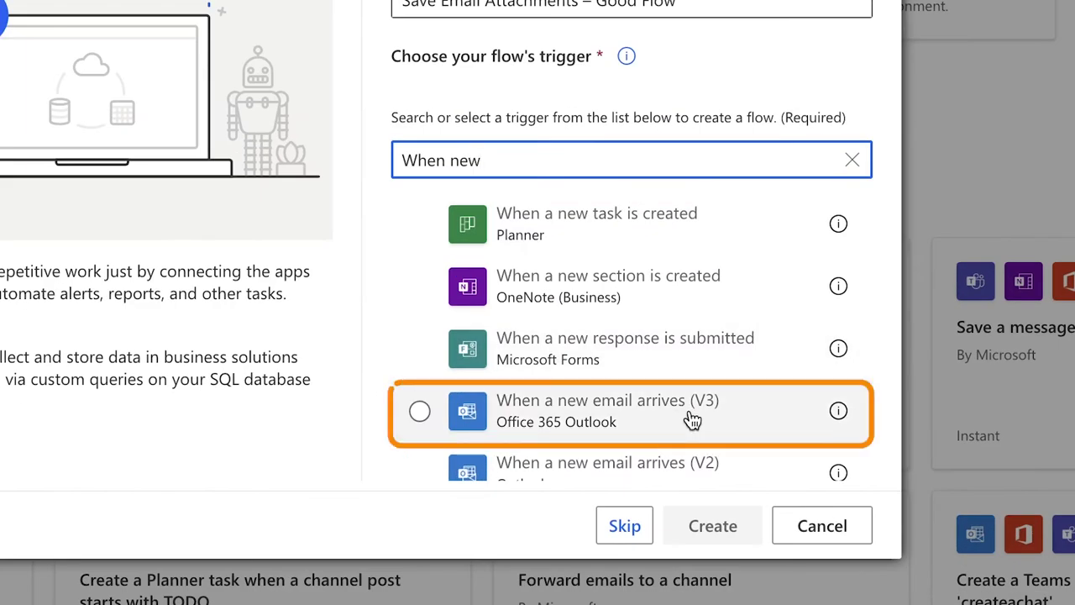
left_click(751, 431)
left_click(712, 526)
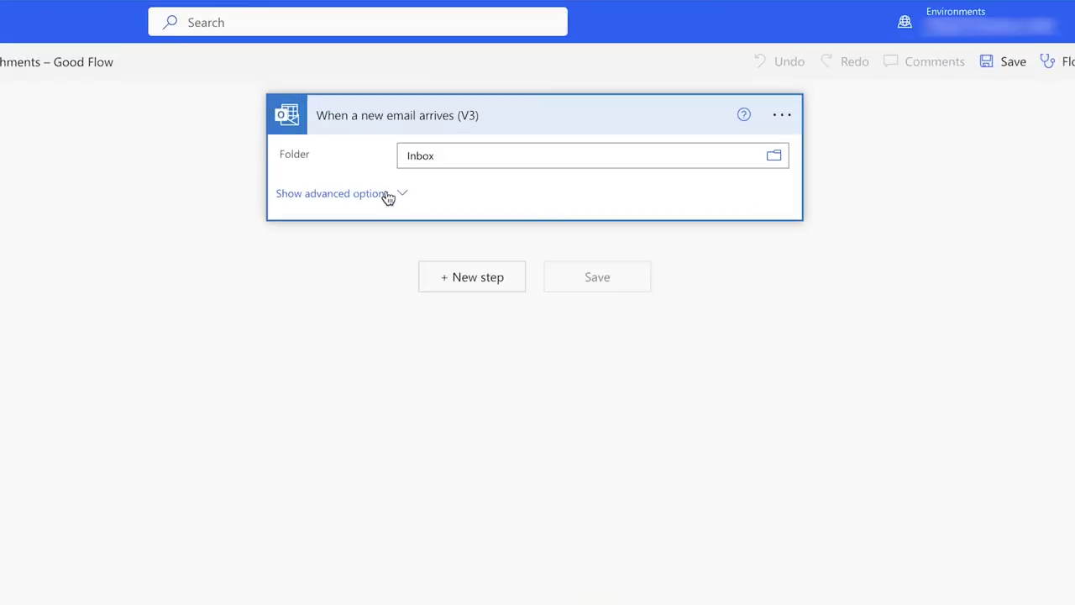
Set Only with Attachments to Yes in the email trigger's advanced options
left_click(388, 196)
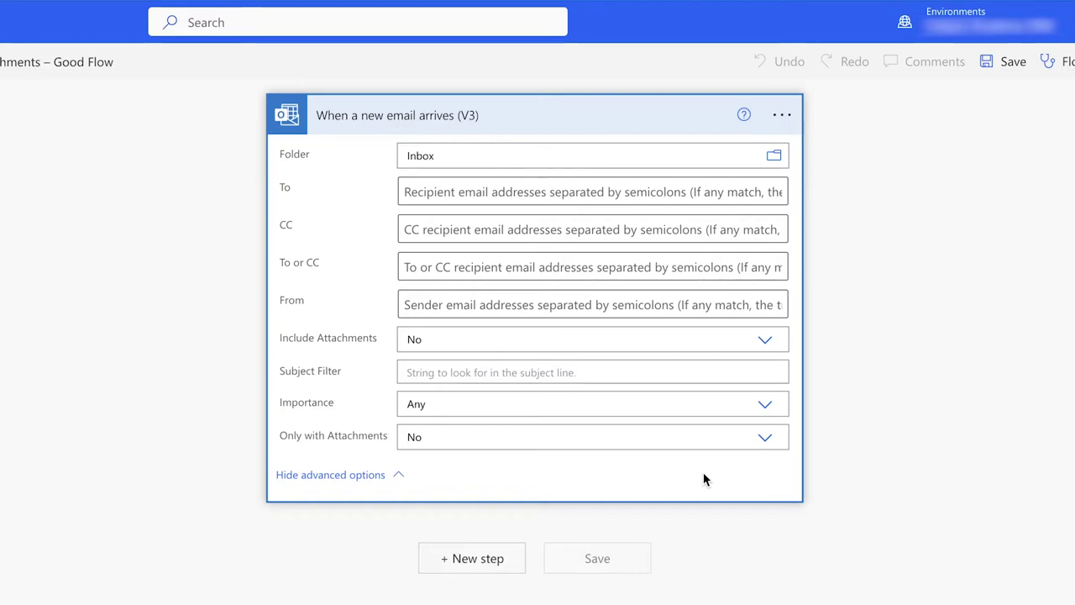
left_click(766, 437)
left_click(609, 476)
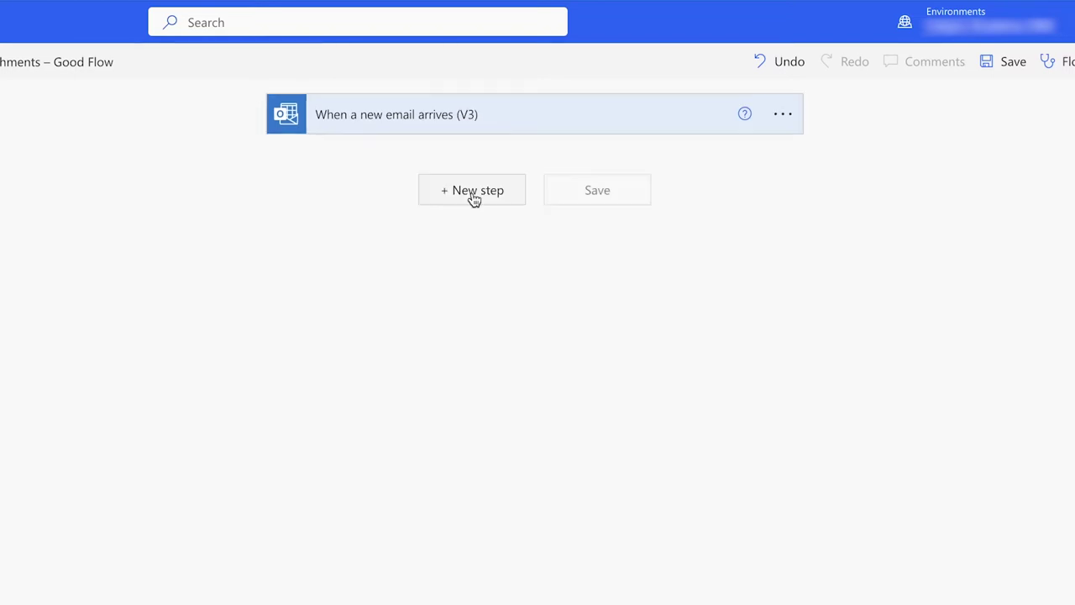
Add an Apply to each loop after the trigger that runs over the email's Attachments output
left_click(473, 199)
type("apply")
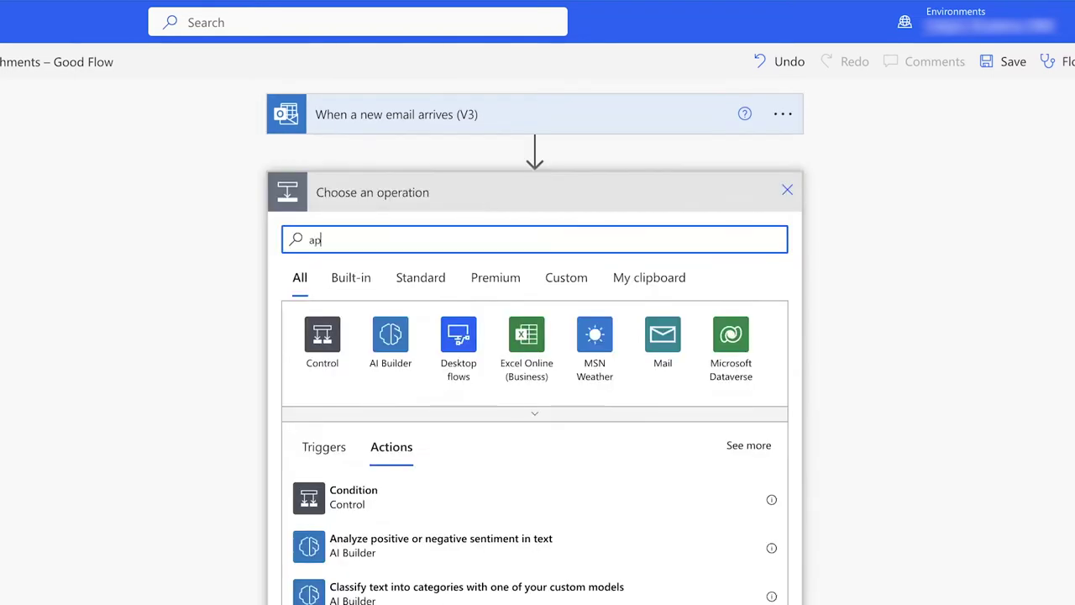
left_click(427, 547)
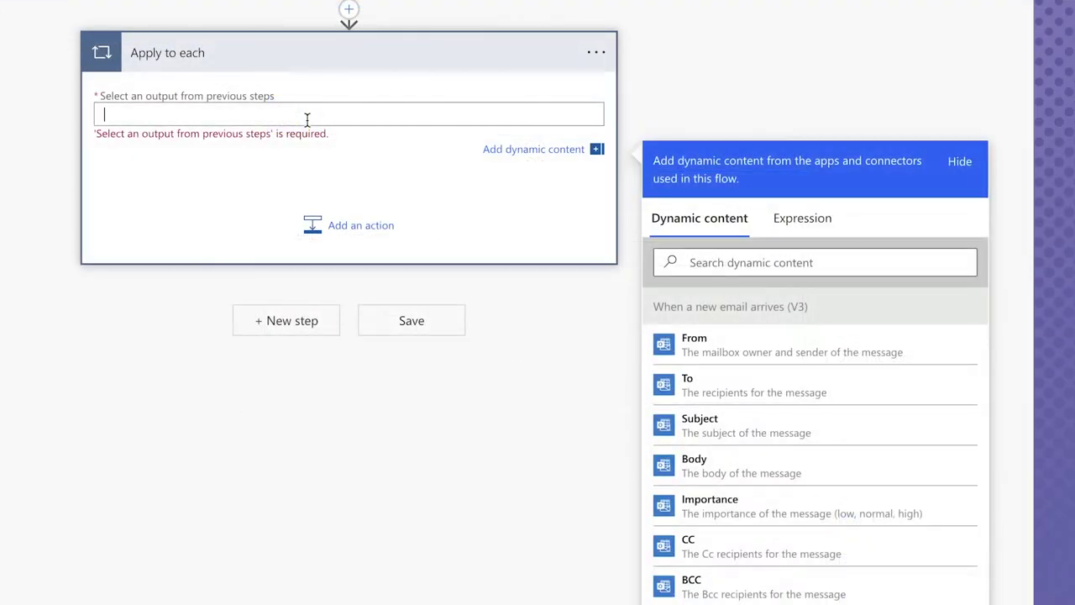
left_click(903, 269)
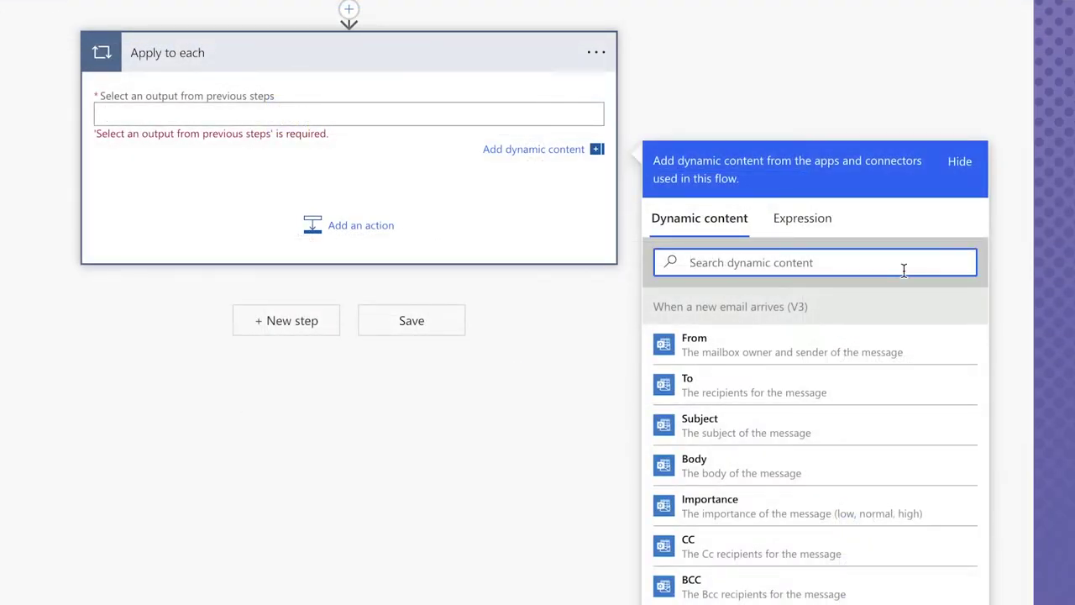
type("attach")
left_click(714, 592)
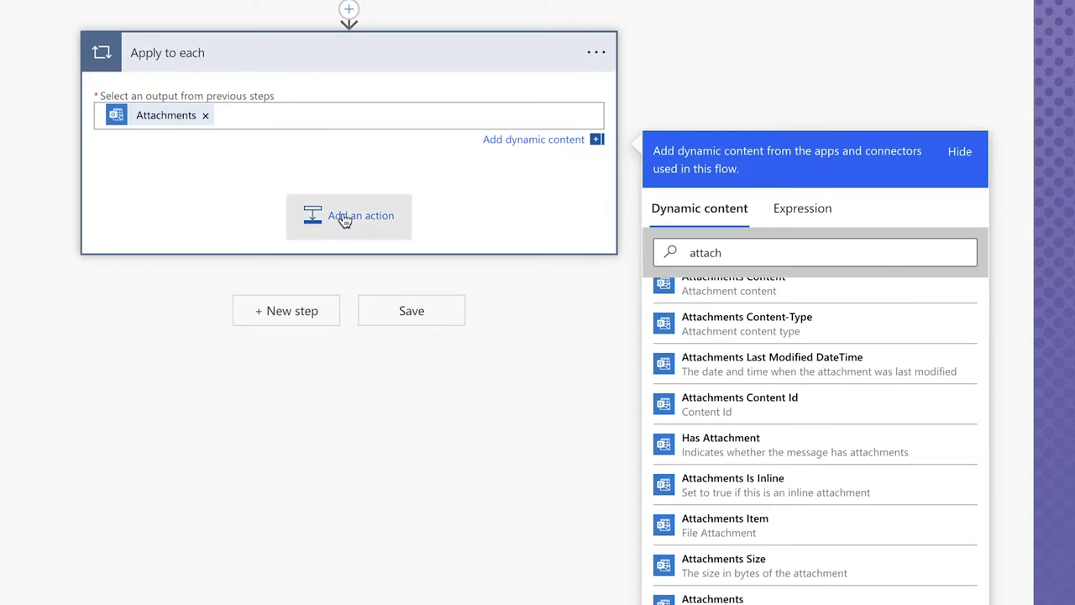
Add a Get Attachment (V2) action inside the loop, using Message Id and Attachments Attachment Id as its two IDs
left_click(344, 217)
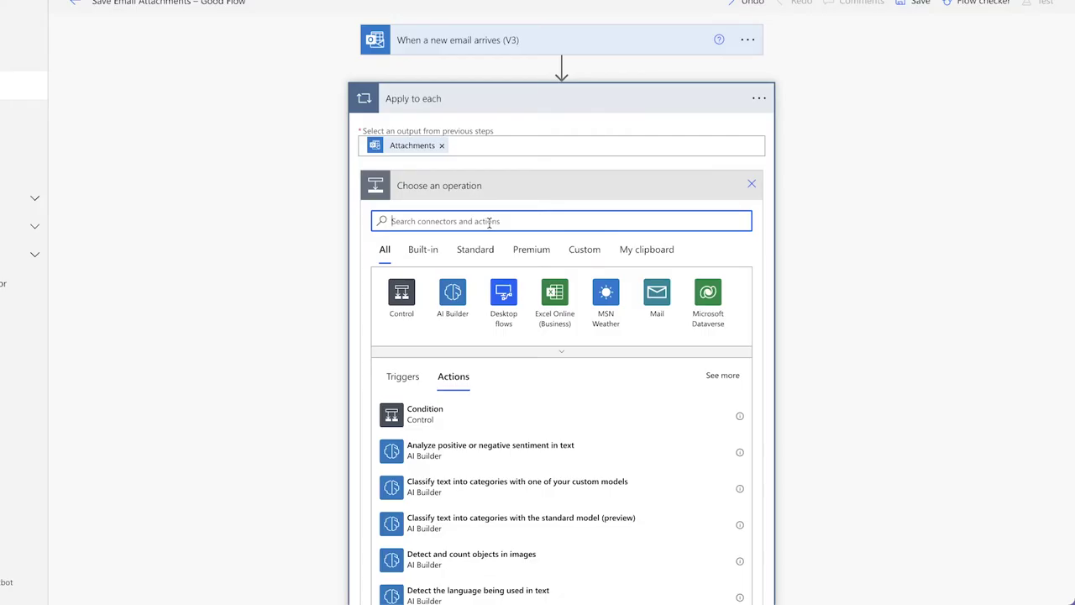
type("get attach")
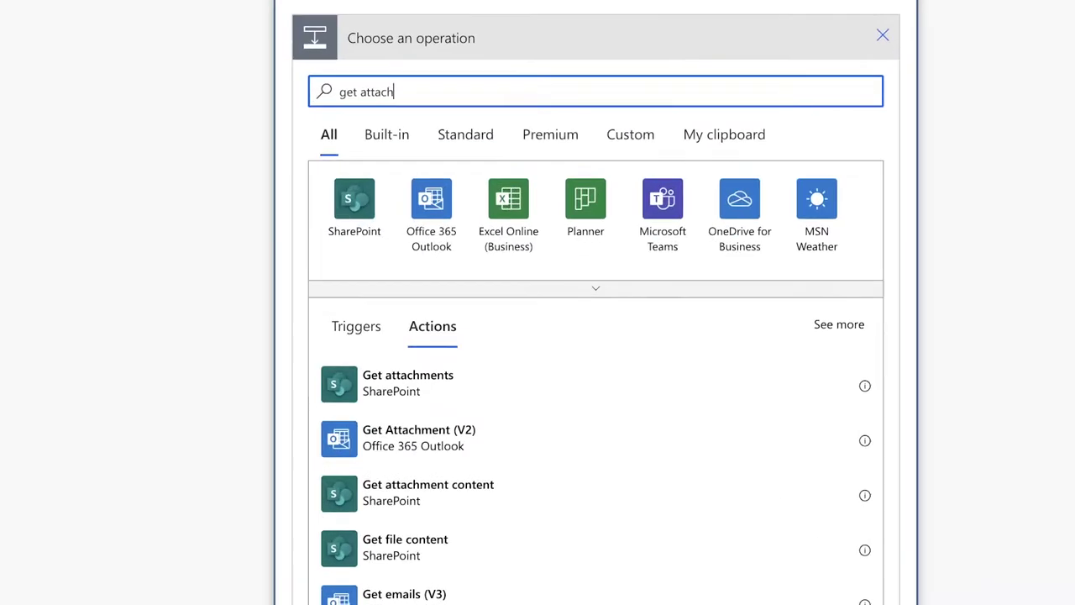
left_click(482, 452)
left_click(605, 216)
type("message")
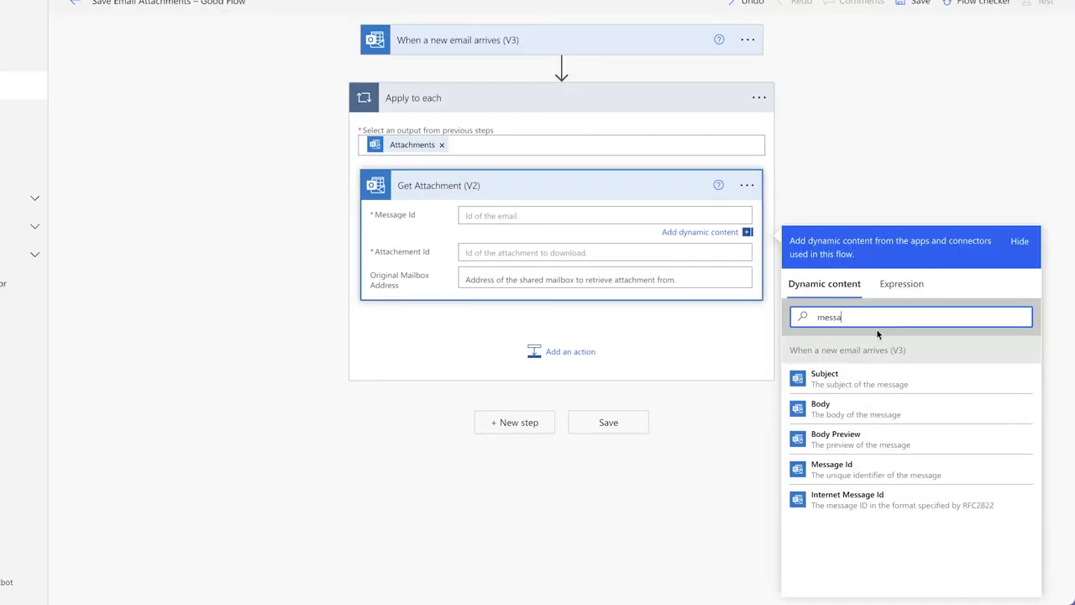
left_click(837, 471)
type("attach")
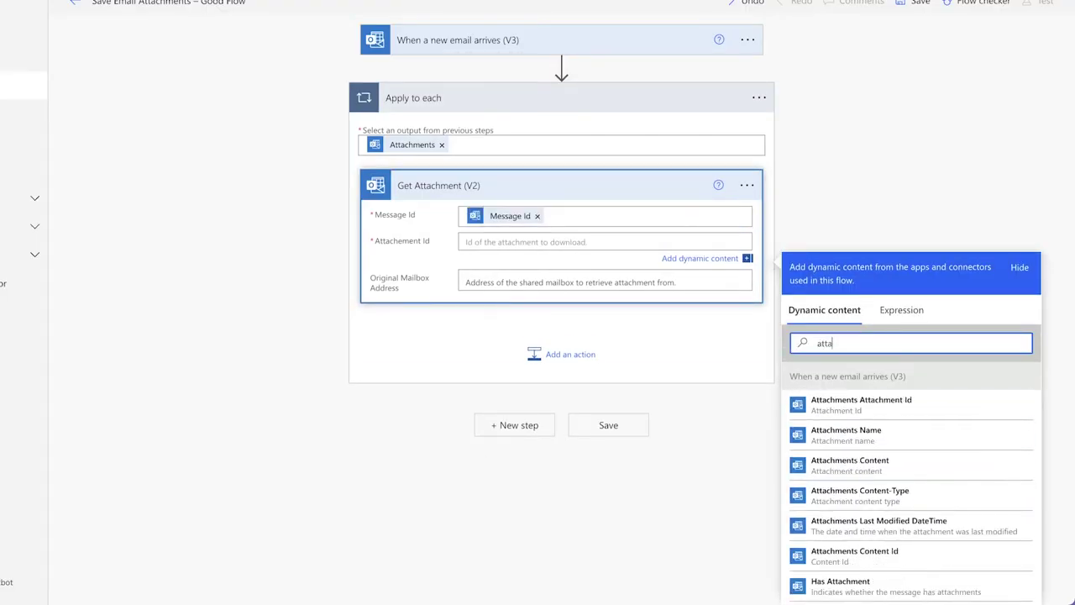
left_click(873, 406)
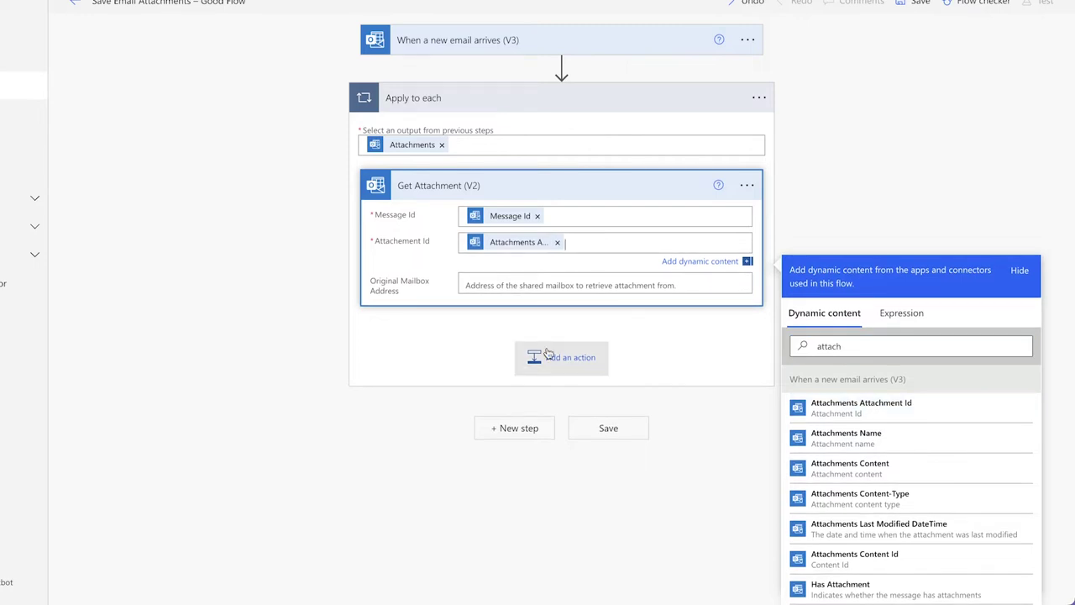
Add a OneDrive for Business Create file action inside the loop with the folder path /Good Flow – Email Attachments
left_click(550, 355)
type("create")
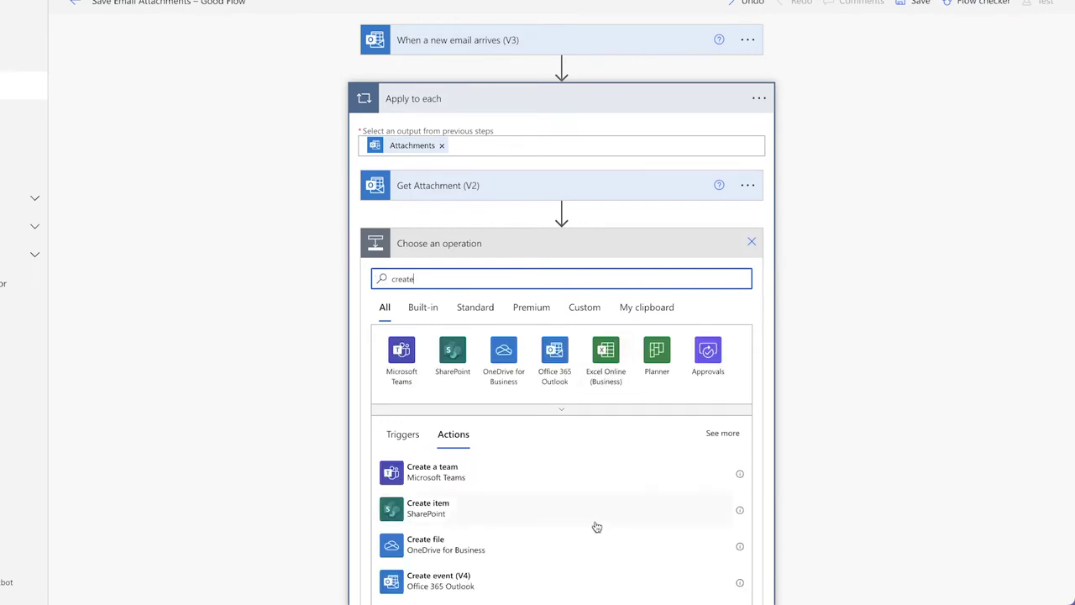
left_click(644, 500)
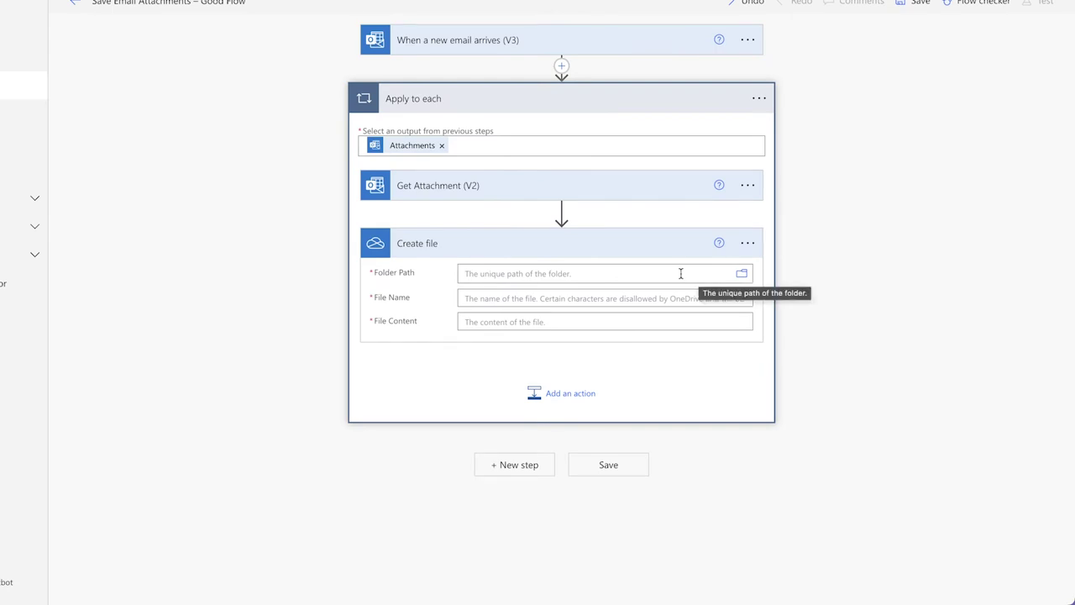
left_click(743, 276)
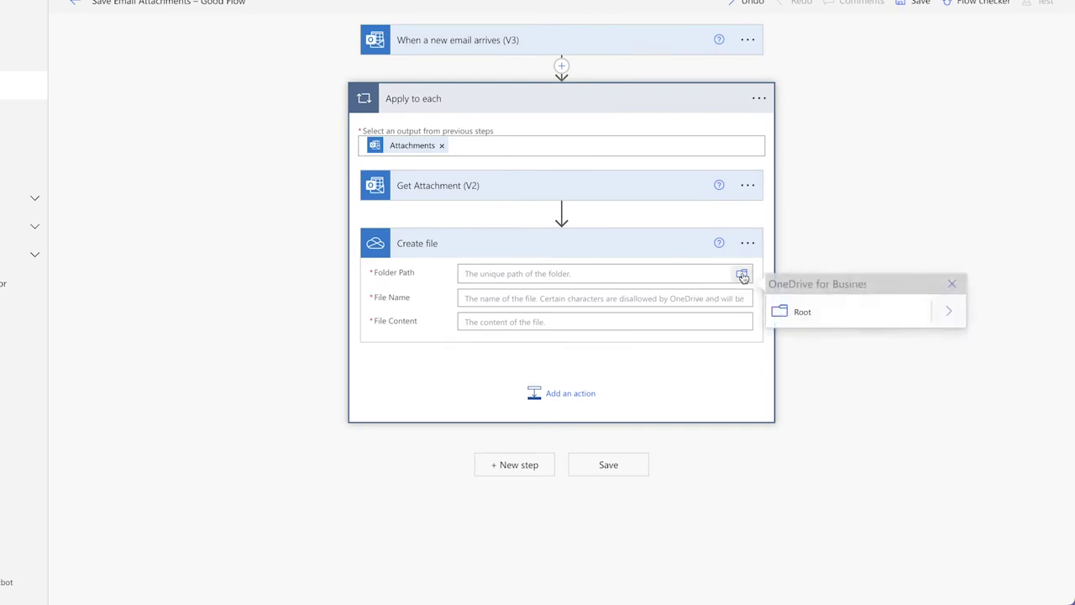
left_click(954, 317)
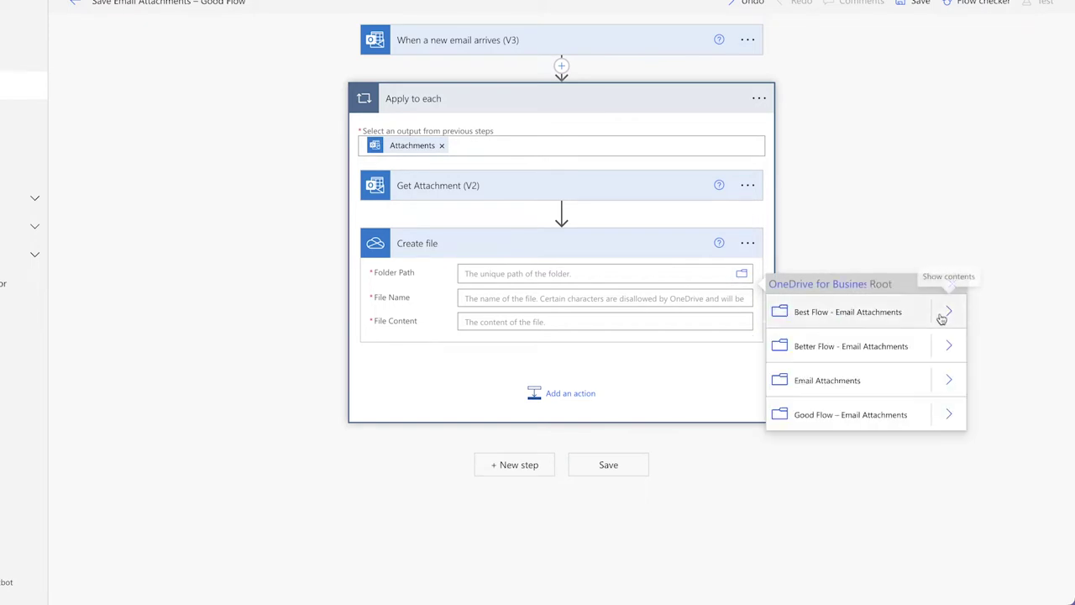
left_click(857, 415)
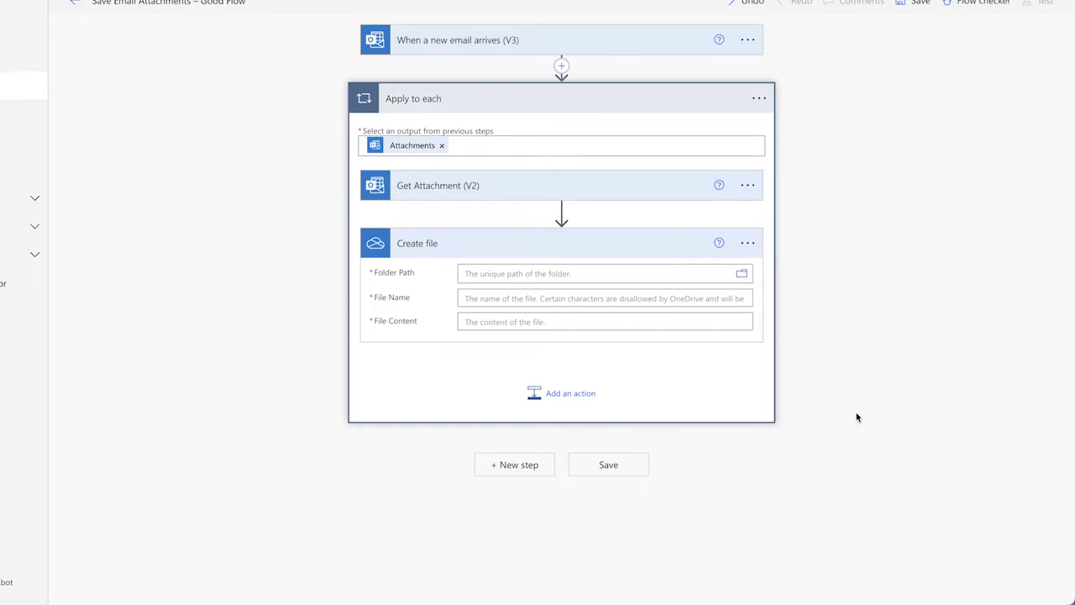
Set the Create file action's File Name to Name and File Content to Content Bytes from Get Attachment, and save the flow
type("name")
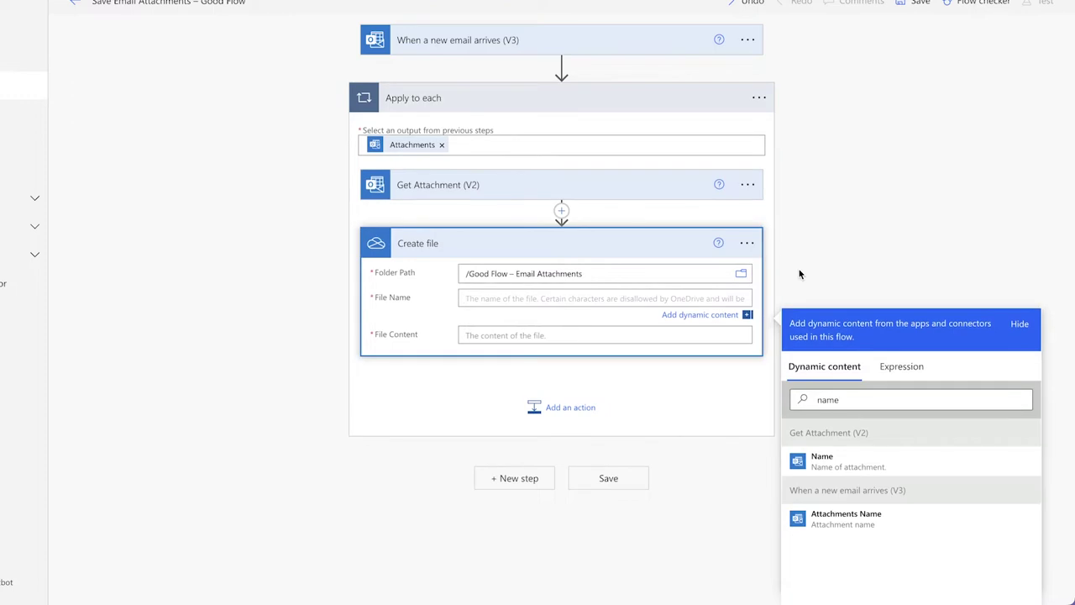
left_click(822, 460)
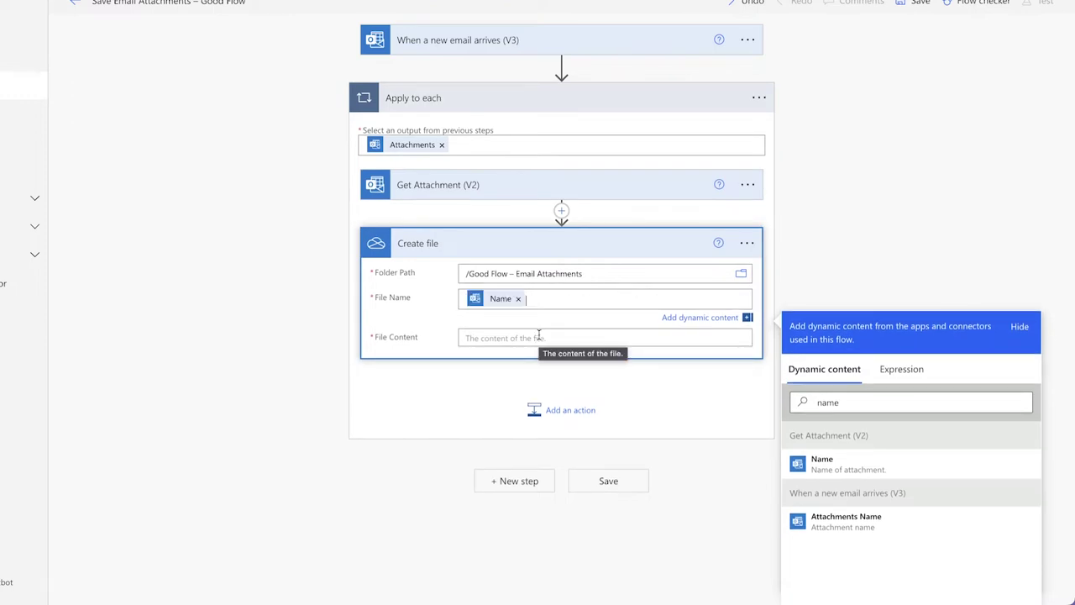
left_click(538, 336)
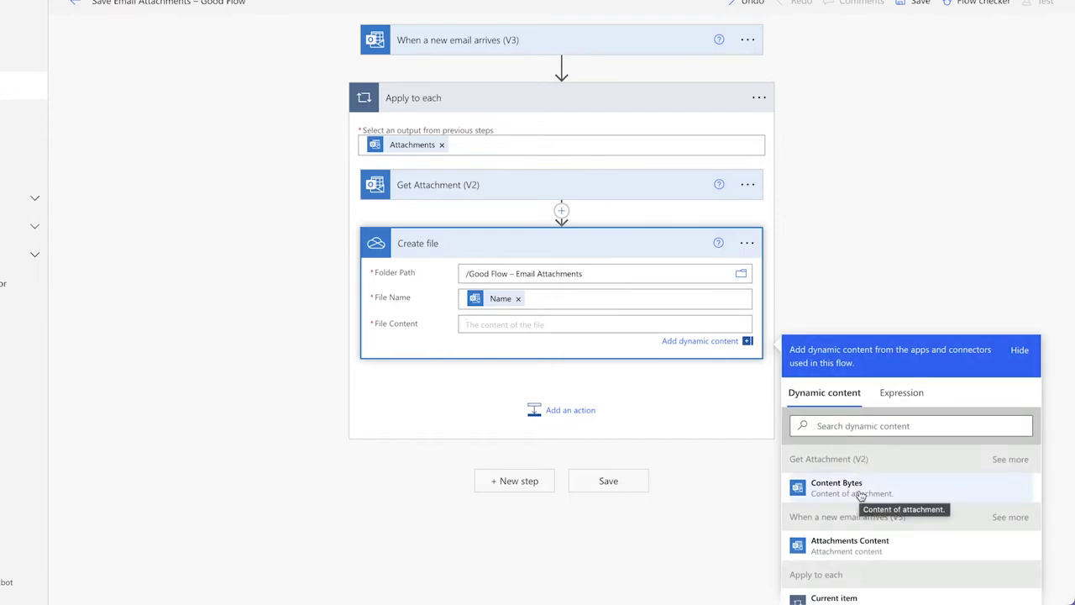
left_click(860, 495)
left_click(610, 483)
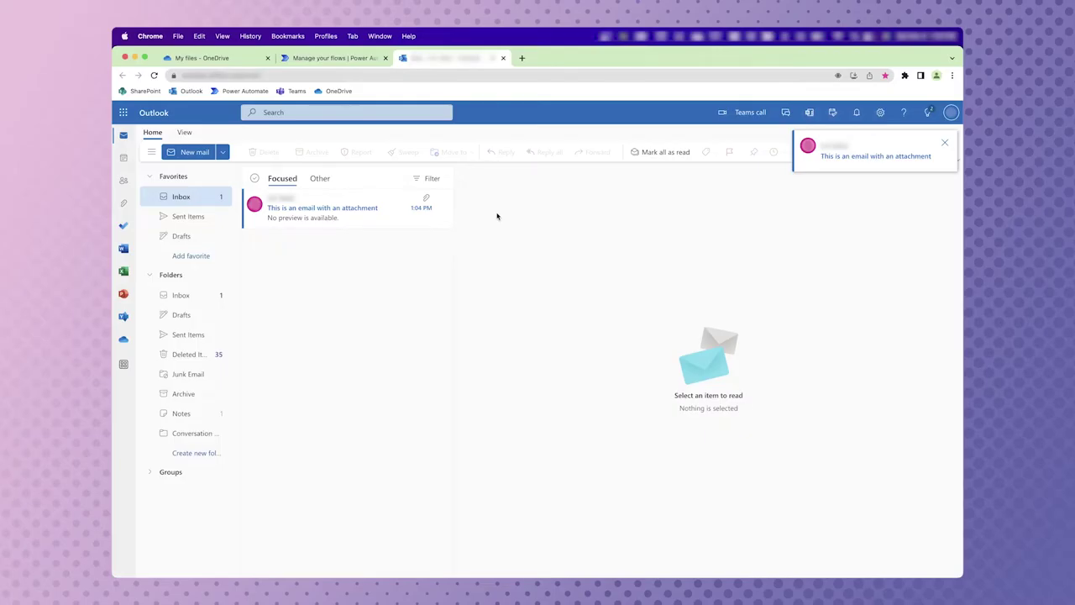
Open the test email with the attachment in Outlook and check the Good Flow – Email Attachments folder in OneDrive
left_click(370, 208)
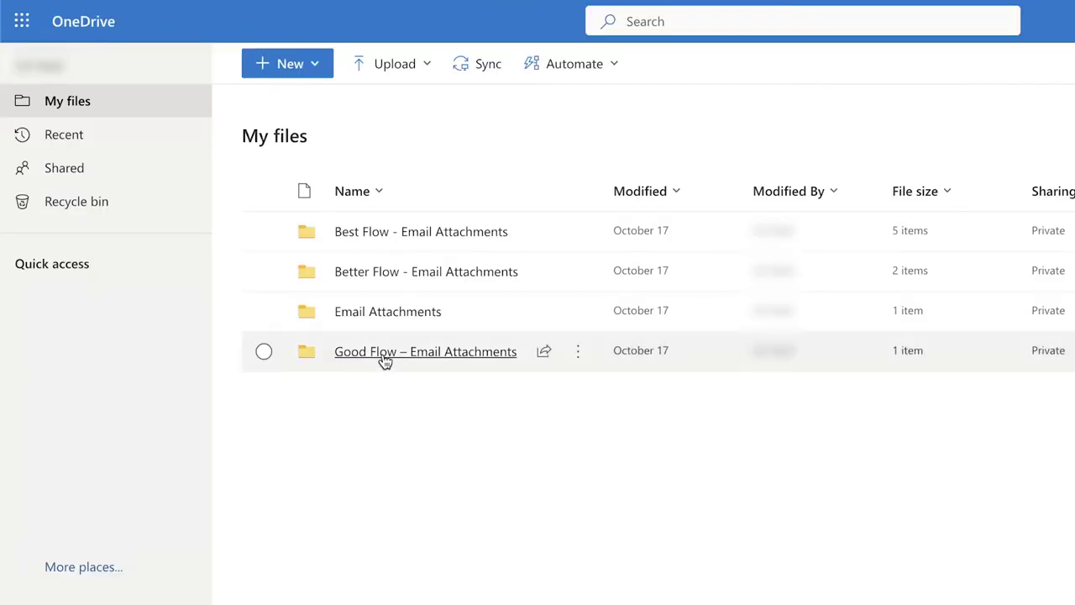
left_click(384, 356)
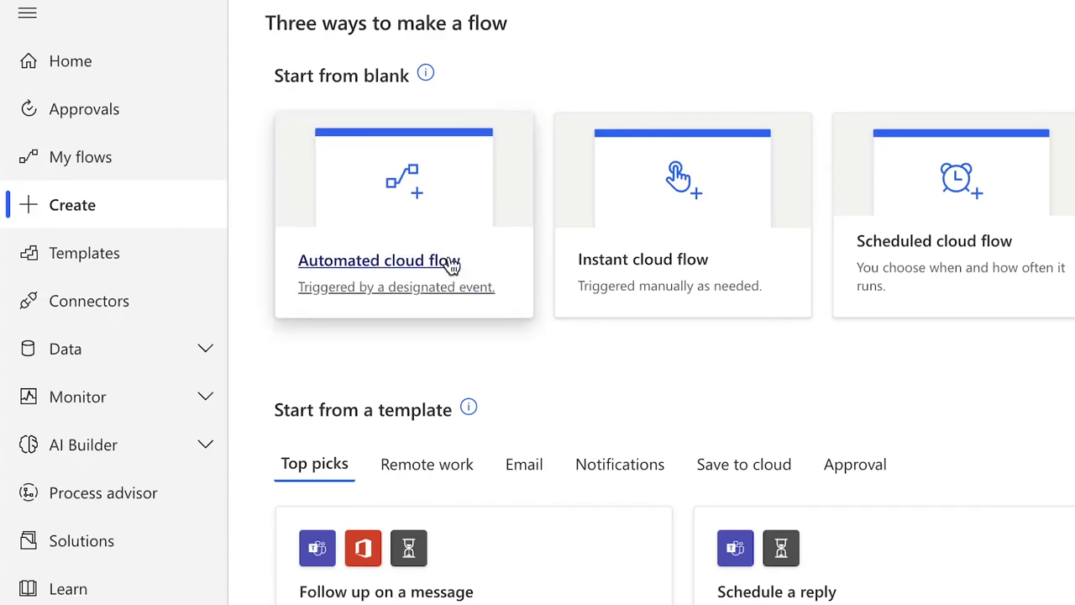
Create an automated cloud flow in Power Automate named "Save Email Attachments – Better Flow" with the trigger When a new email arrives (V3)
left_click(451, 265)
type("Save Email Attachments – Better Flow")
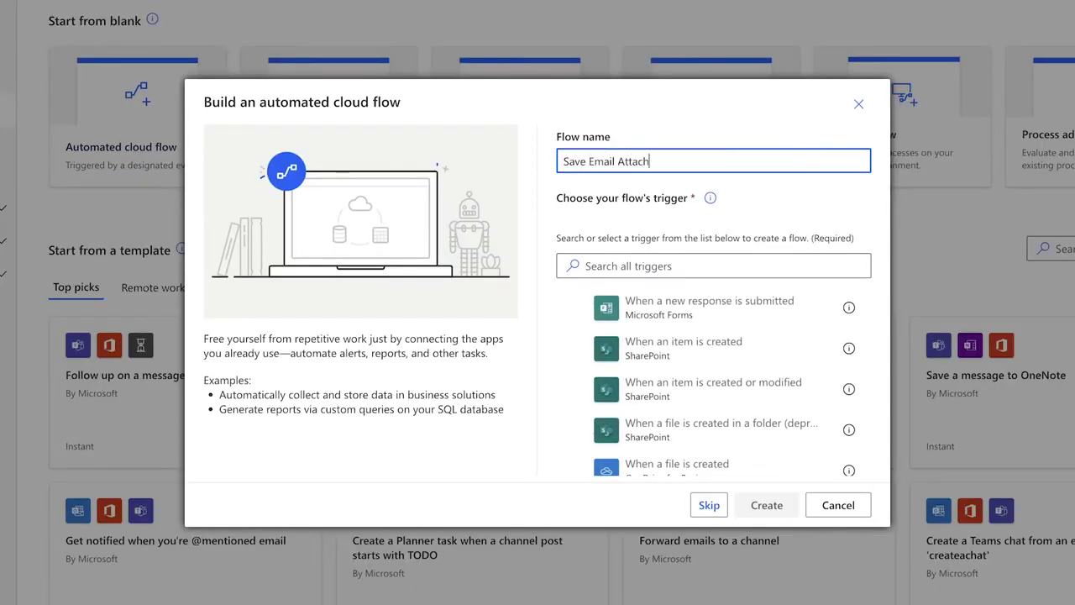
left_click(714, 265)
type("new email")
left_click(690, 325)
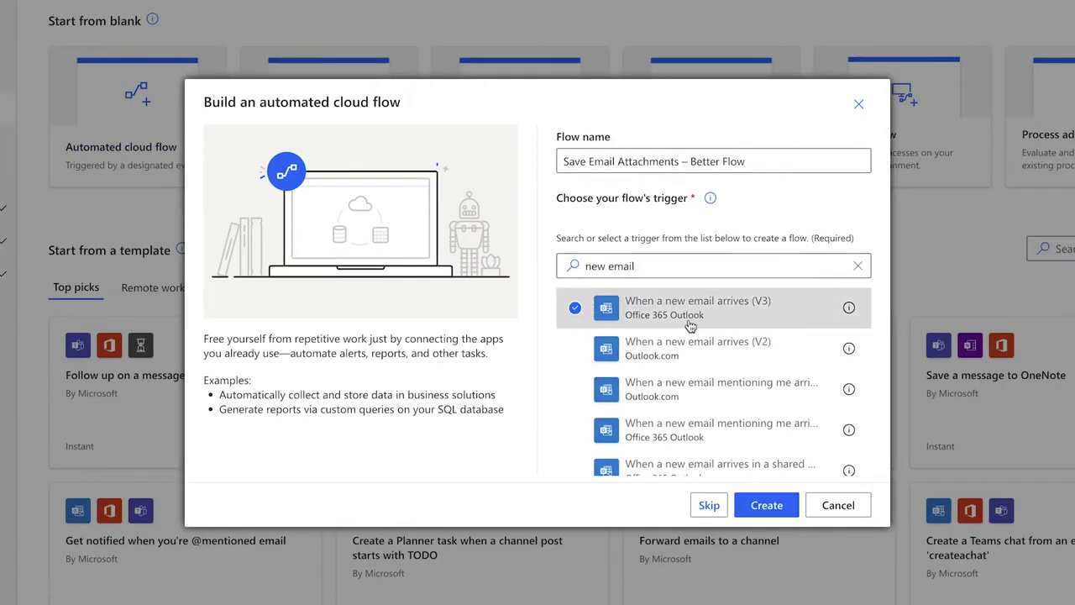
left_click(766, 505)
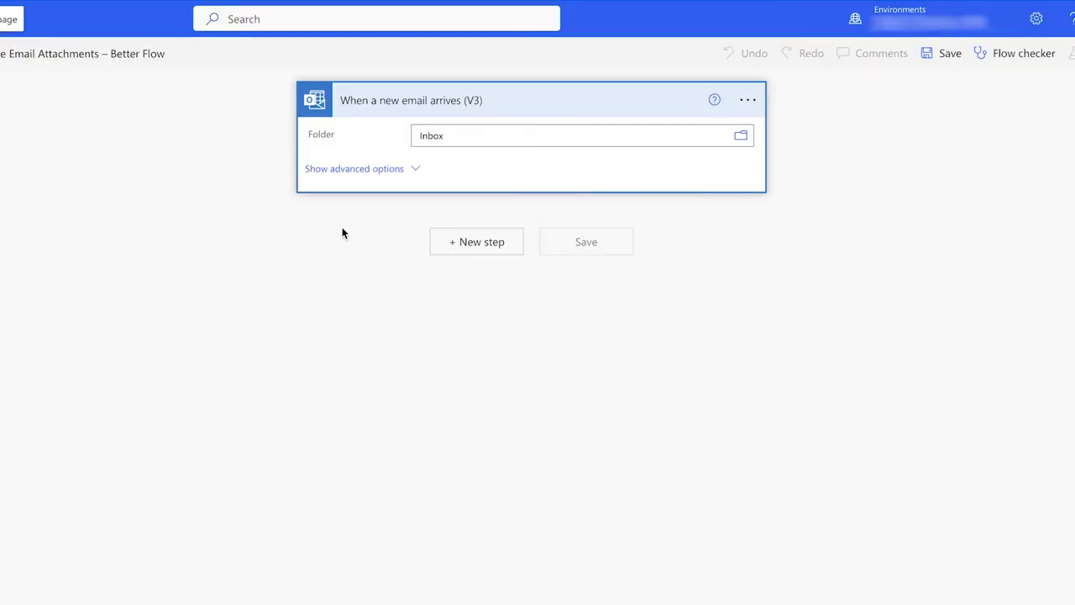
Show the new flow's advanced trigger options and set Only with Attachments to Yes
left_click(370, 169)
left_click(691, 380)
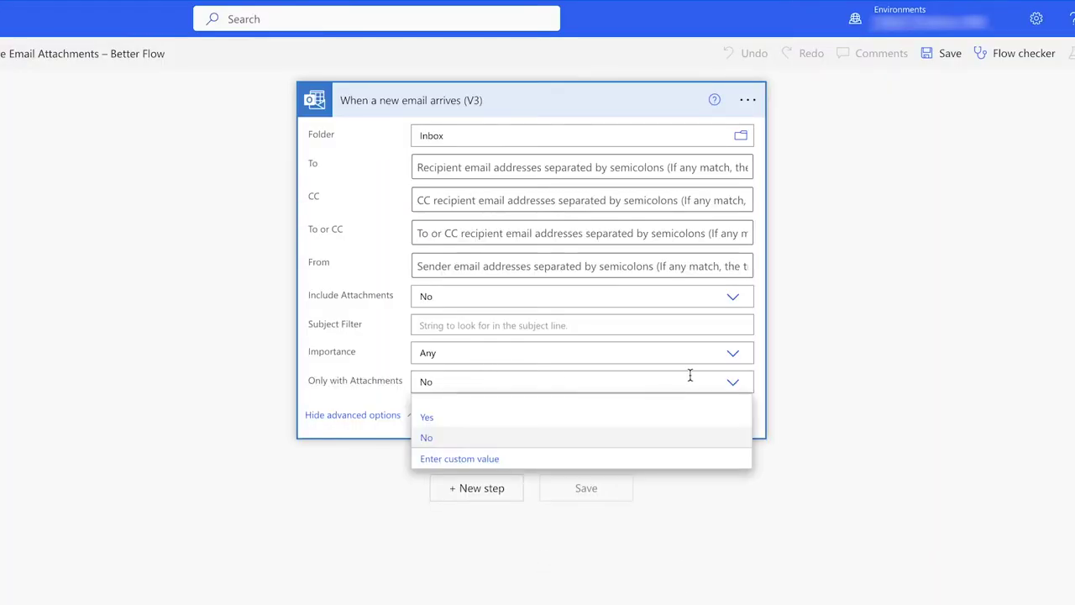
left_click(505, 417)
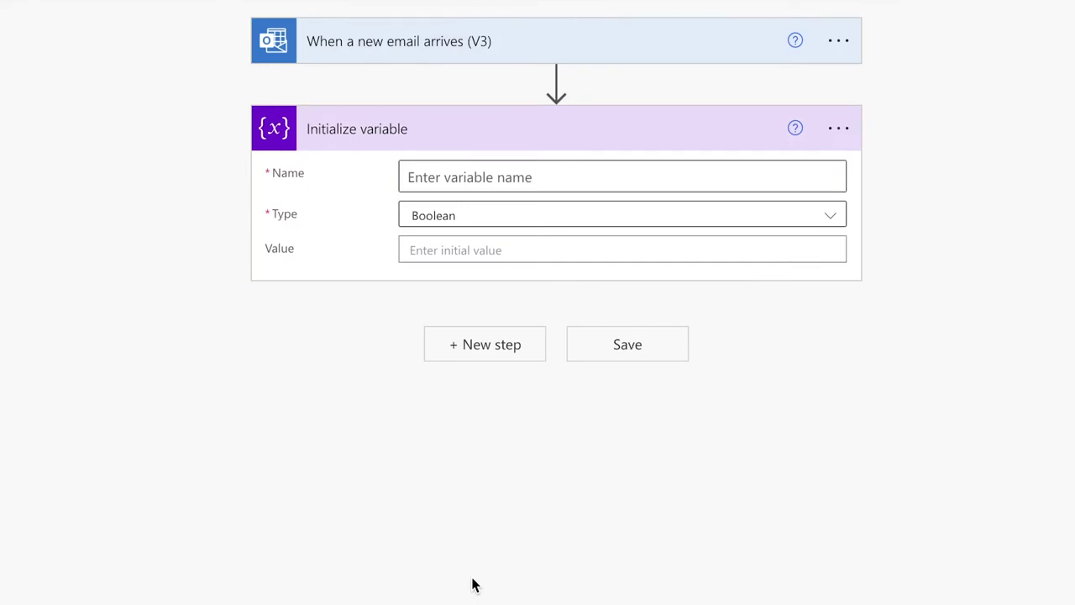
Rename the Initialize variable action to "Initialize variable - varFrom"
left_click(833, 130)
left_click(921, 160)
left_click(614, 130)
type("- varFrom")
Configure the variable with the name varFrom, type String and the email's From output as its value
left_click(623, 178)
type("varFrom")
left_click(560, 218)
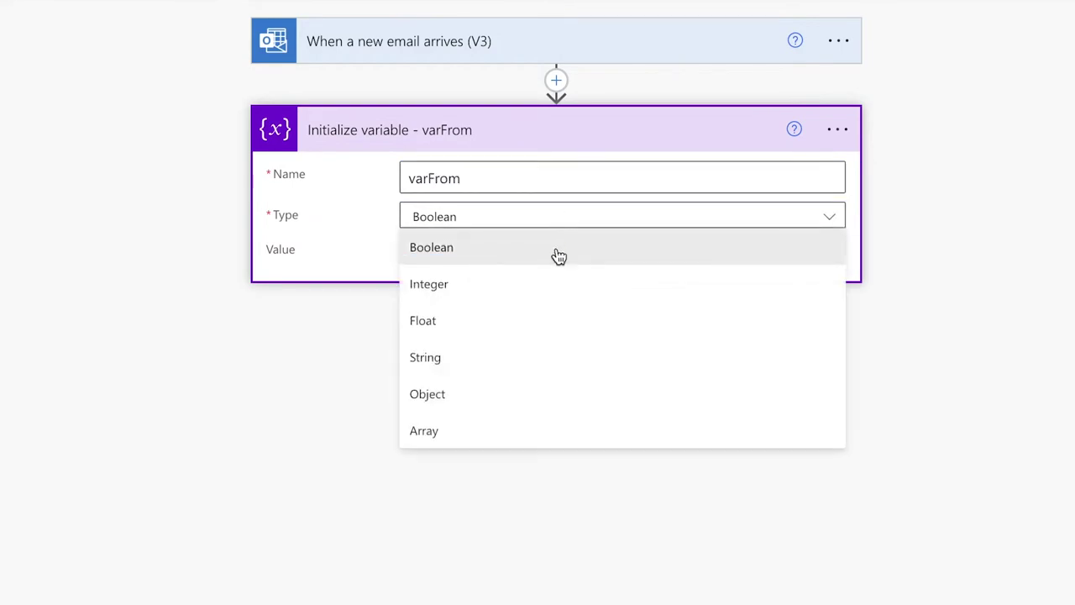
left_click(559, 357)
left_click(487, 250)
left_click(720, 502)
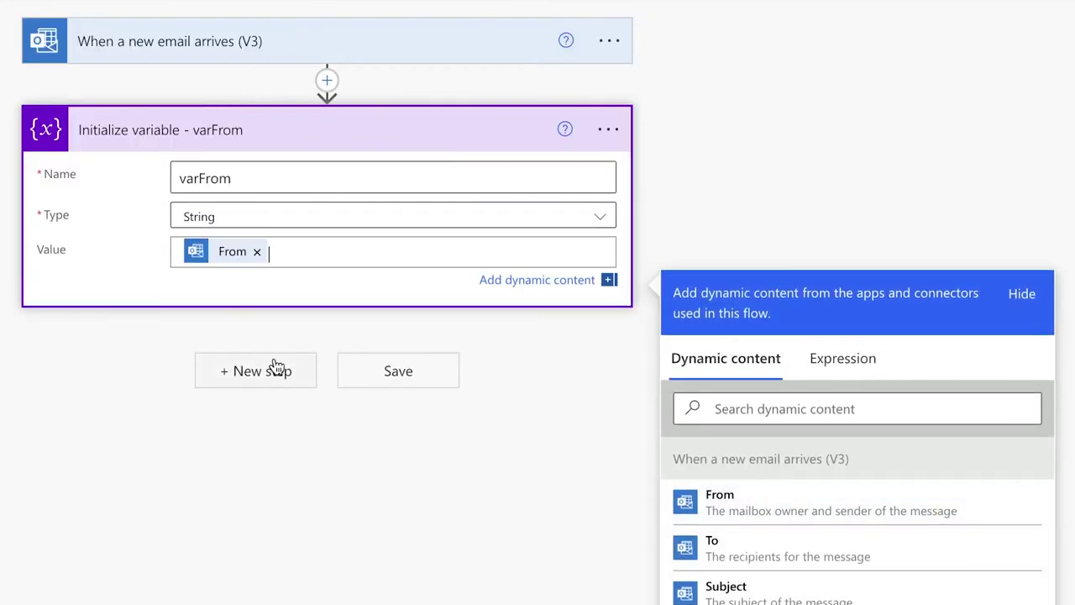
Add a Condition after the variable that checks whether varFrom ends with acreativeopinion.com
left_click(277, 370)
left_click(548, 413)
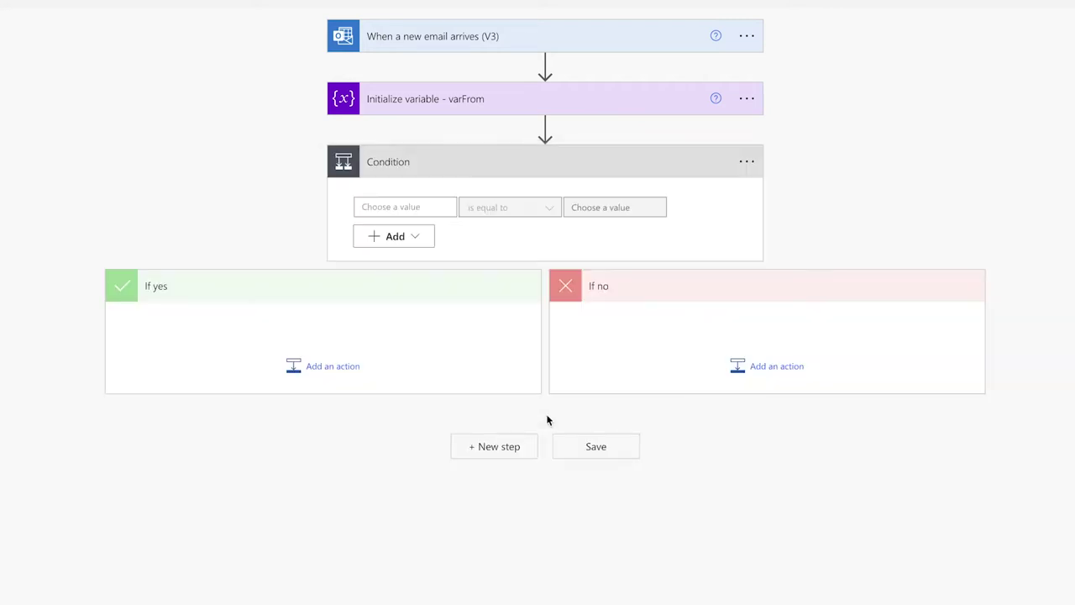
left_click(404, 207)
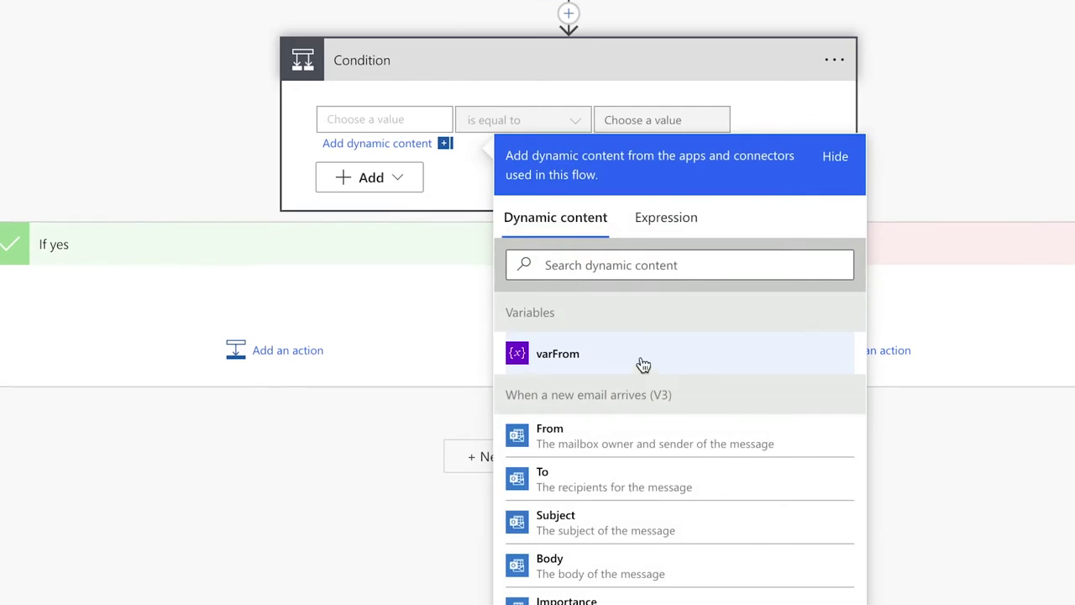
left_click(643, 364)
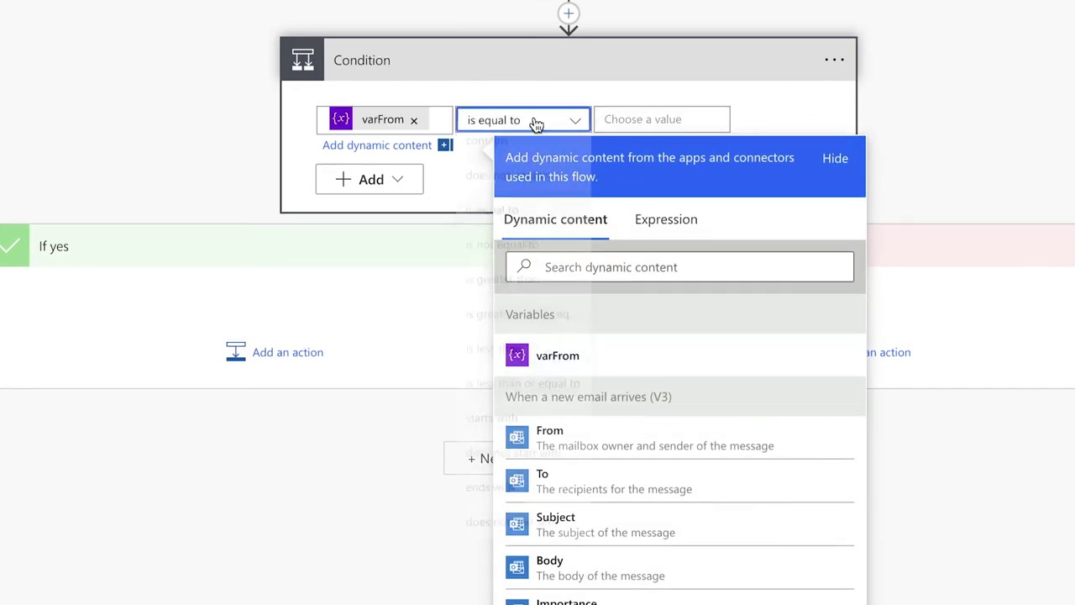
left_click(533, 120)
left_click(515, 497)
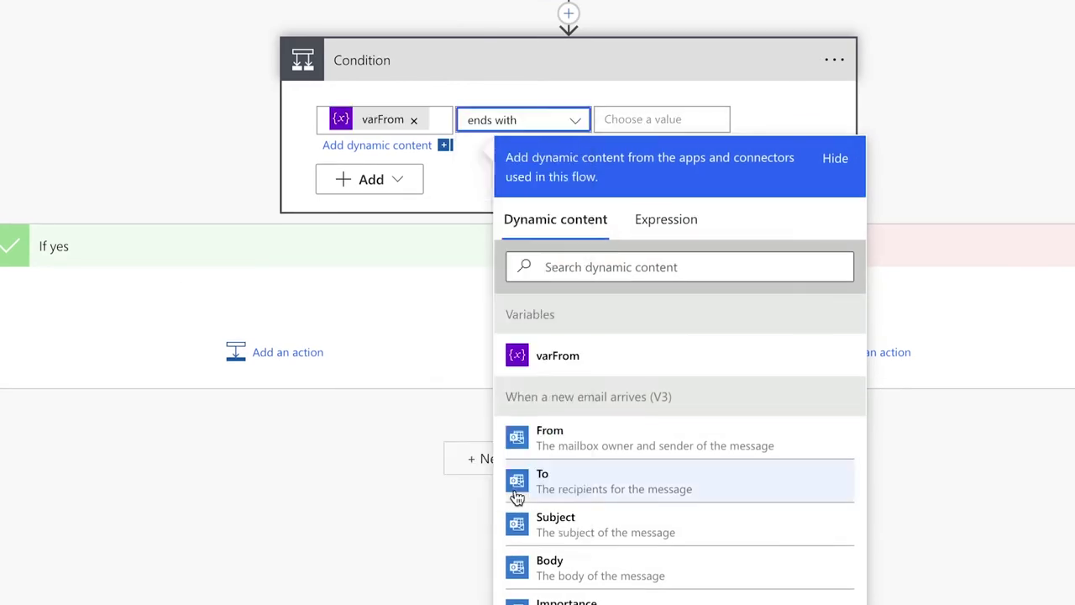
left_click(667, 120)
type("acreativeopinion.com")
key("Tab")
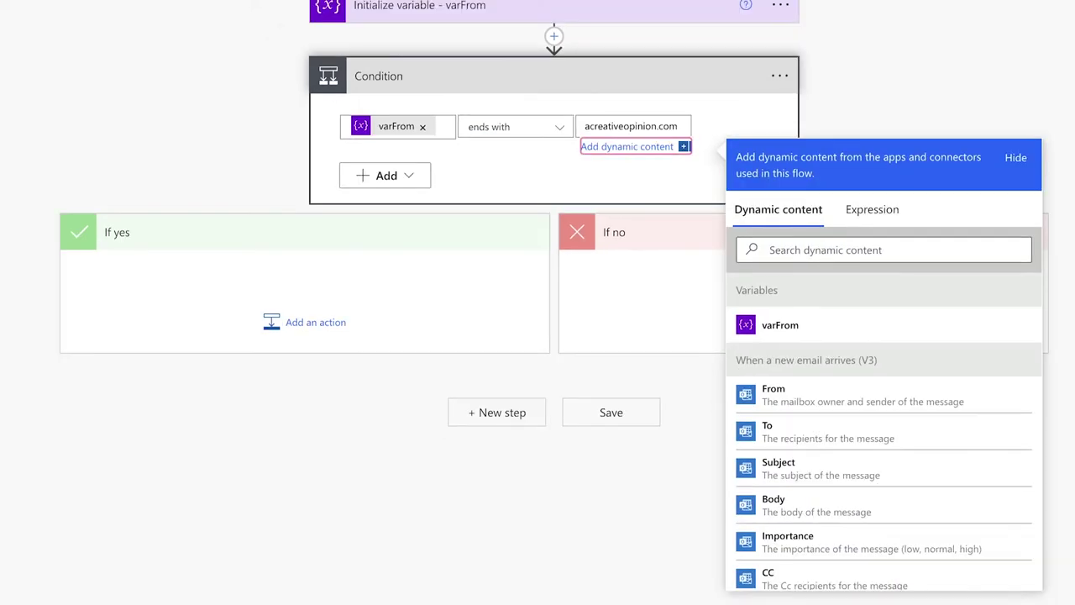
Add an Apply to each loop to the If yes branch, using the email's Attachments output as its input
left_click(315, 322)
type("apply")
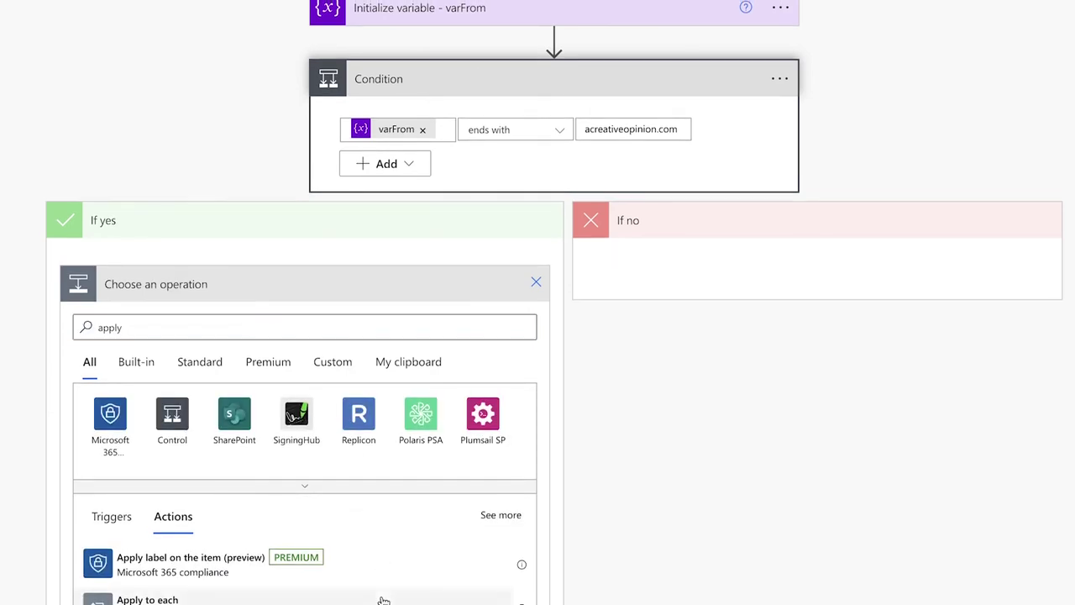
left_click(168, 596)
left_click(190, 338)
type("attach")
scroll(875, 508, "down", 2)
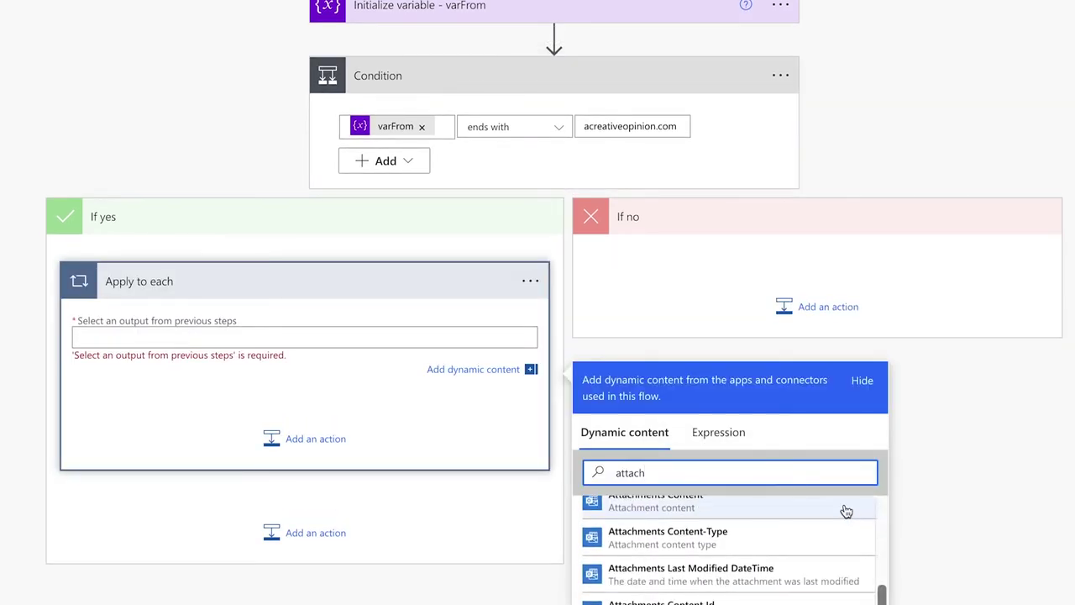
scroll(1044, 509, "down", 2)
left_click(739, 597)
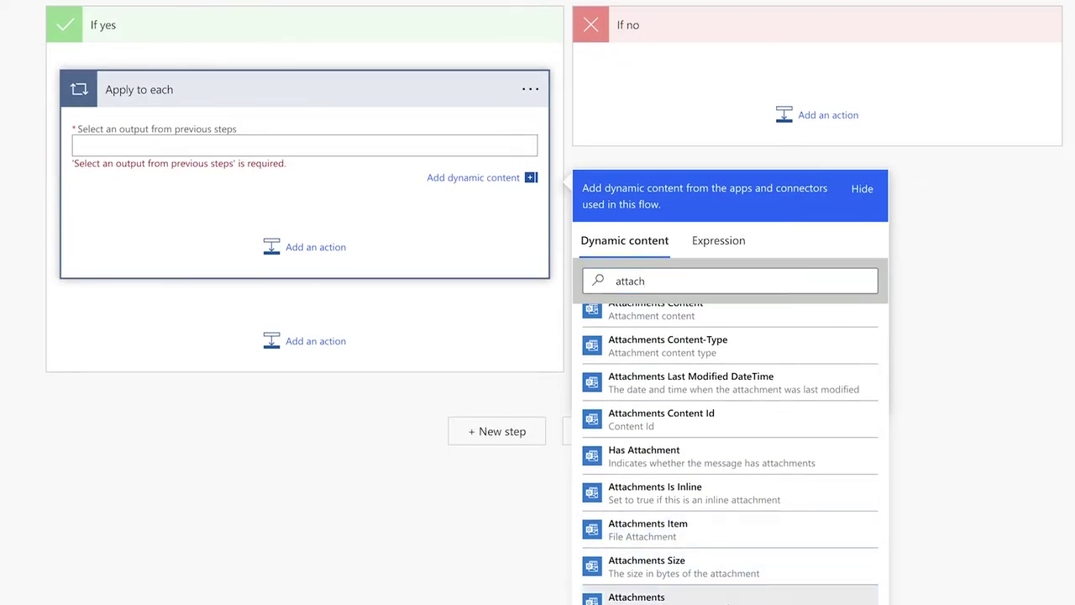
Add a Get Attachment (V2) action inside the If yes loop and set its Message Id to the email's Message Id
left_click(321, 248)
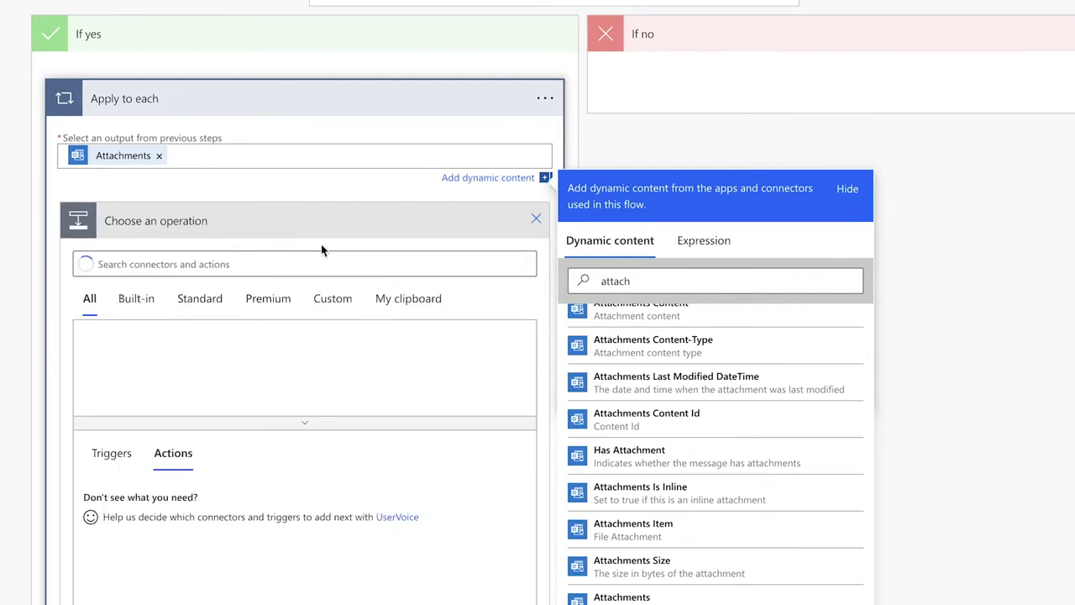
type("get attach")
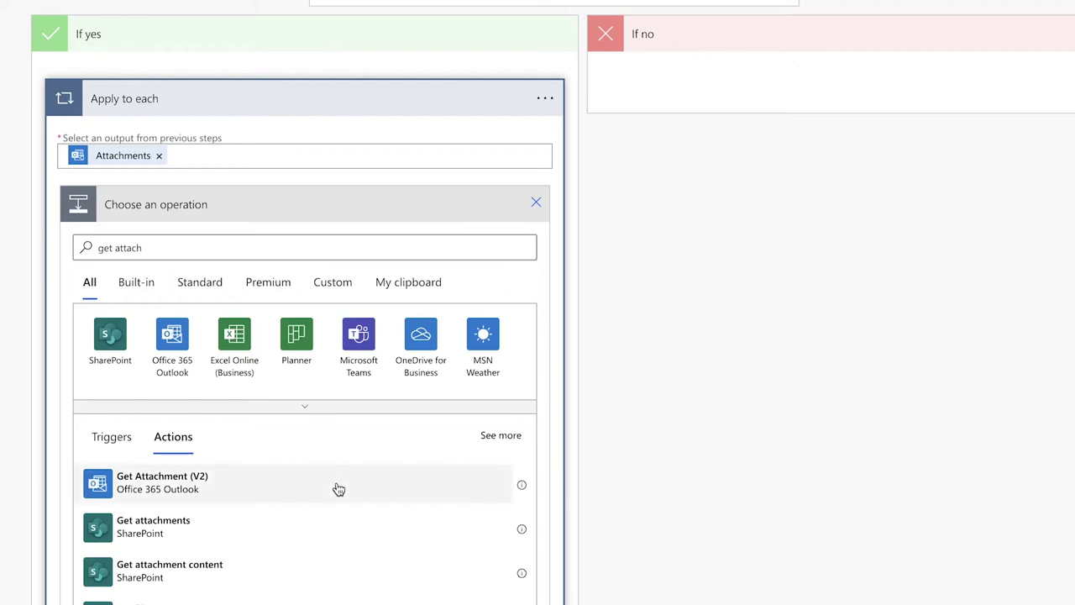
left_click(338, 488)
left_click(357, 262)
type("id")
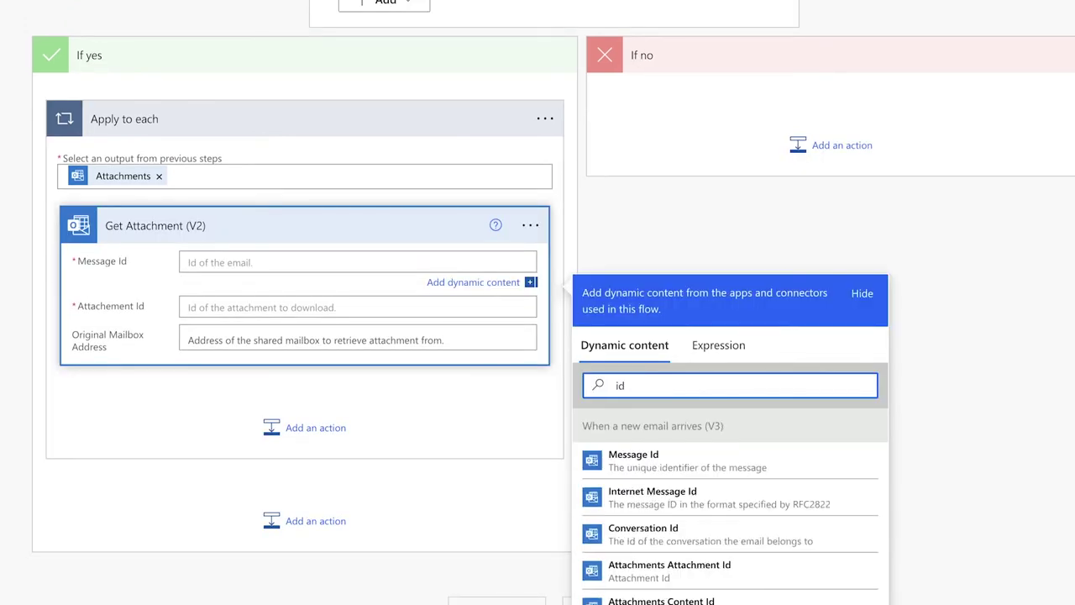
left_click(625, 458)
Set the action's attachment ID to Attachments Attachment Id and rename the action "Get Attachment (V2) - Internal Attachments"
left_click(244, 312)
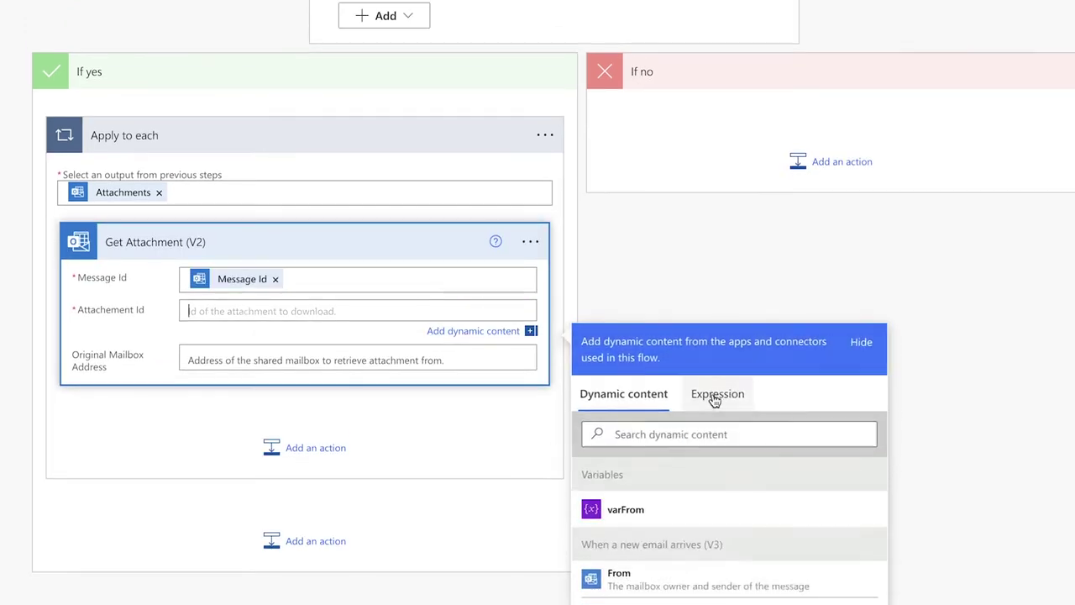
left_click(686, 433)
type("attac")
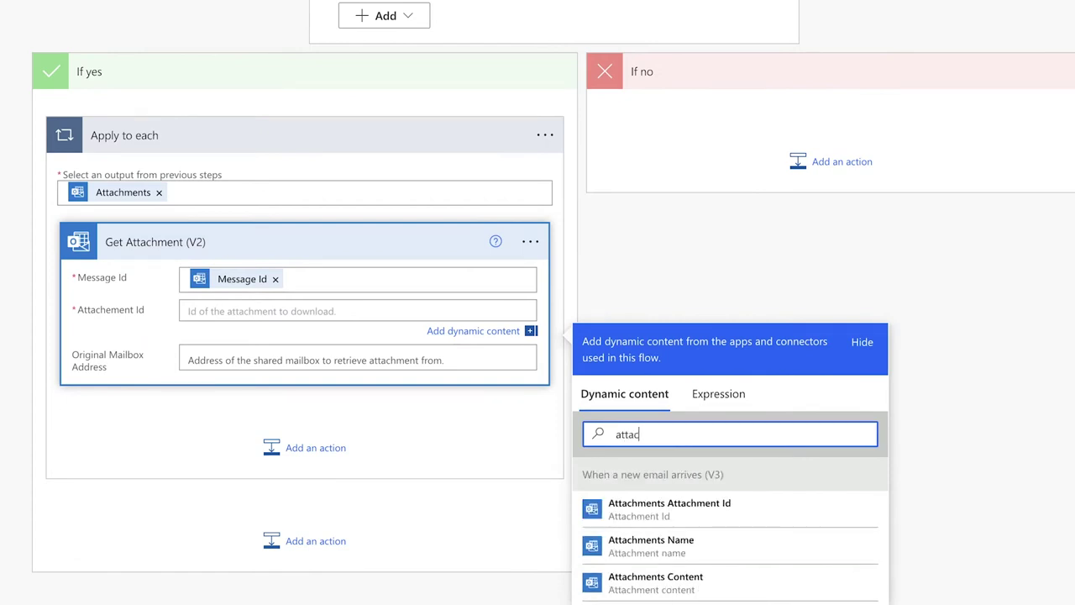
left_click(731, 511)
left_click(319, 242)
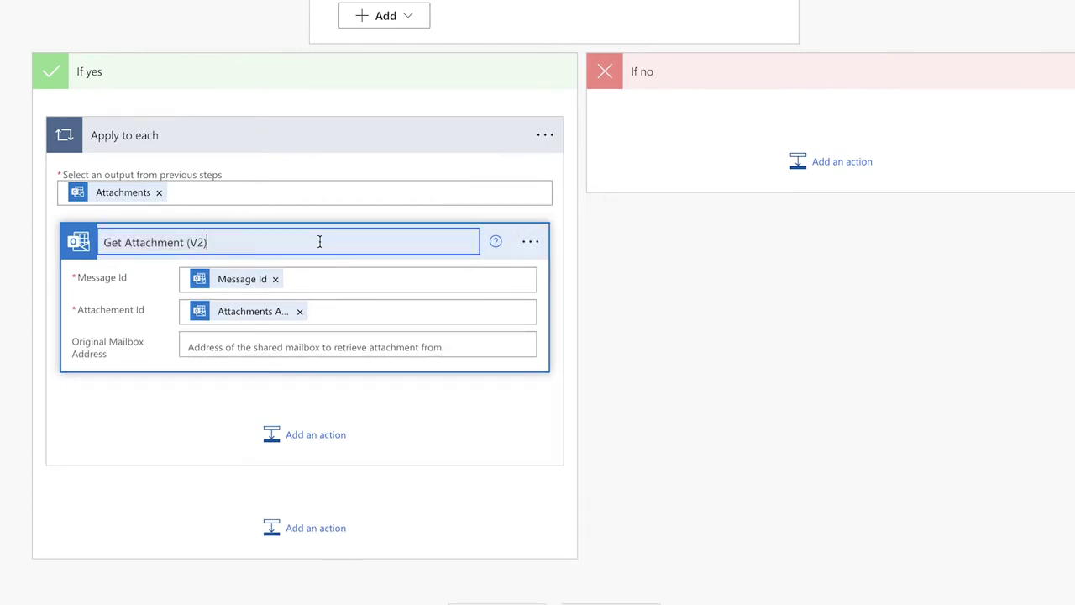
left_click(307, 443)
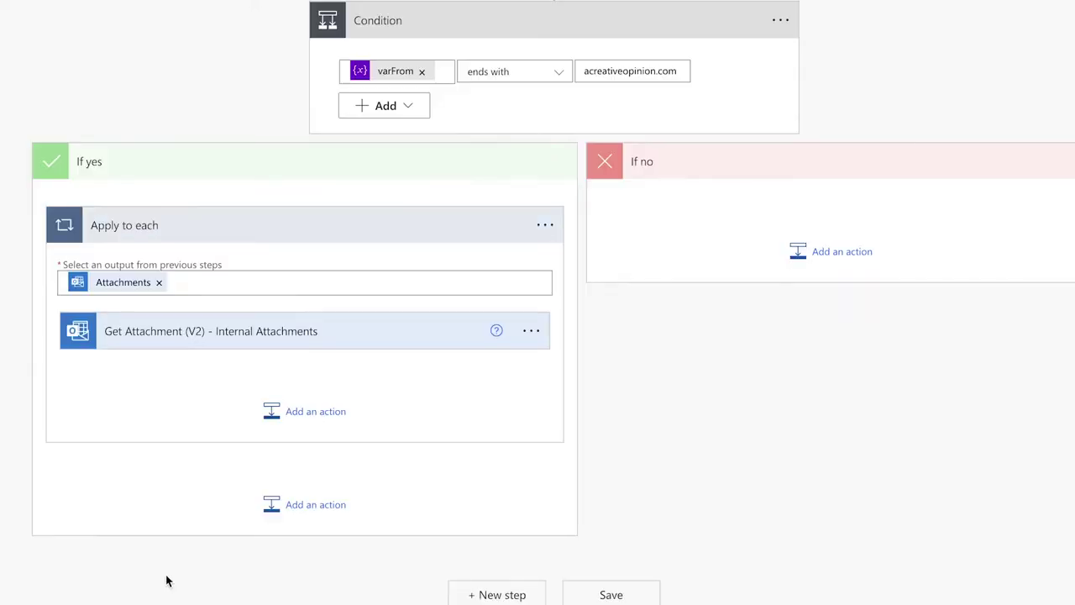
Add a OneDrive for Business Create file action to the If yes loop and rename it "Create file - Internal Attachments"
left_click(316, 412)
type("create")
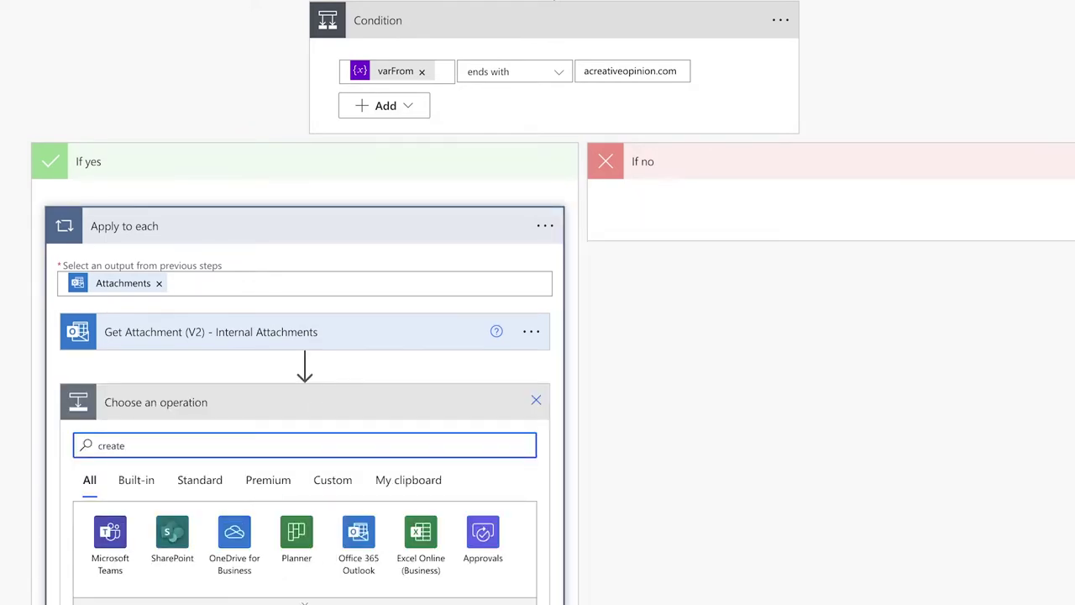
scroll(252, 476, "down", 3)
left_click(253, 517)
left_click(210, 229)
type("- Internal Attachm")
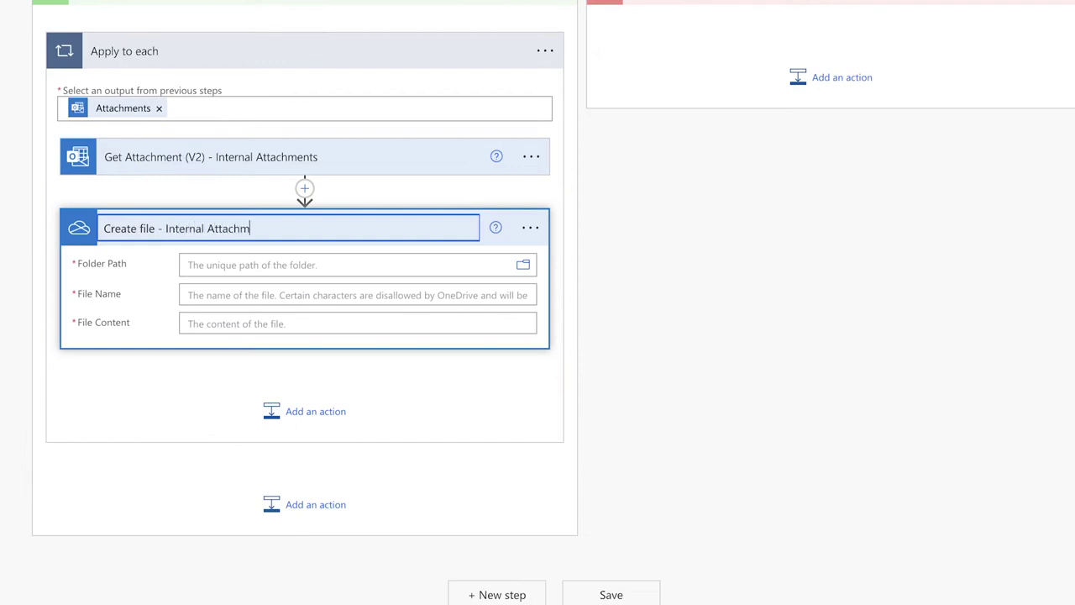
type("ents")
Set the internal file's folder path to /Better Flow - Email Attachments/Internal, its name to Name and its content to Content Bytes
left_click(522, 265)
left_click(772, 314)
left_click(778, 351)
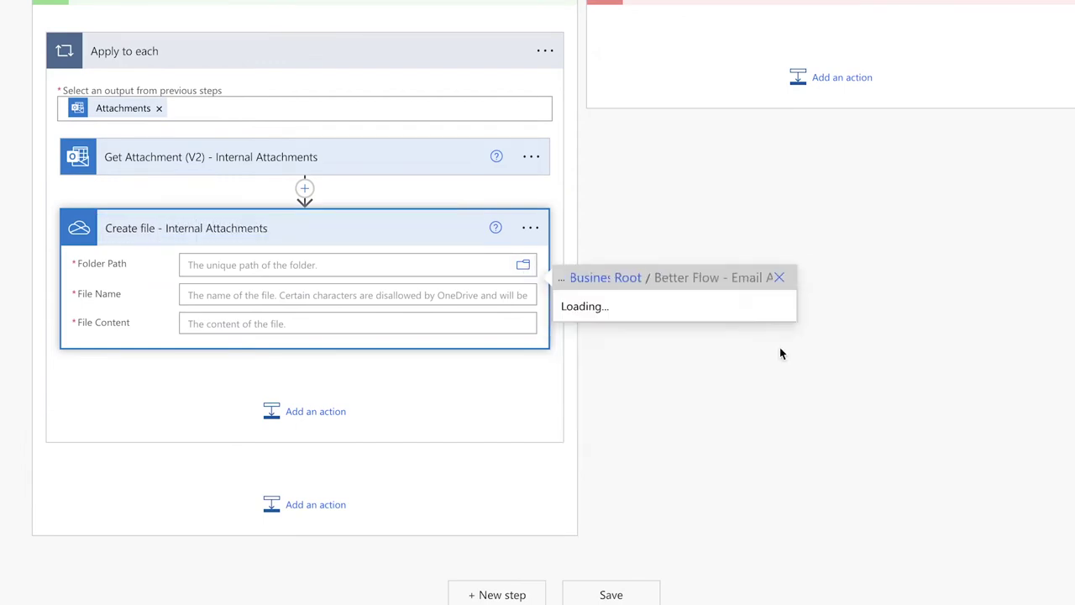
left_click(640, 314)
left_click(353, 295)
type("name")
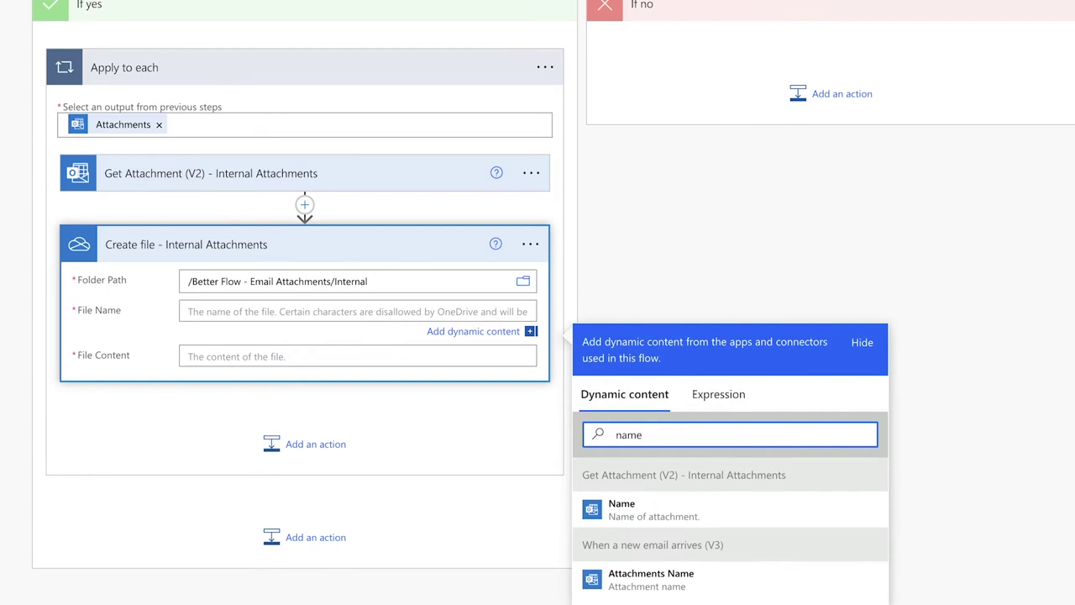
left_click(688, 514)
left_click(650, 514)
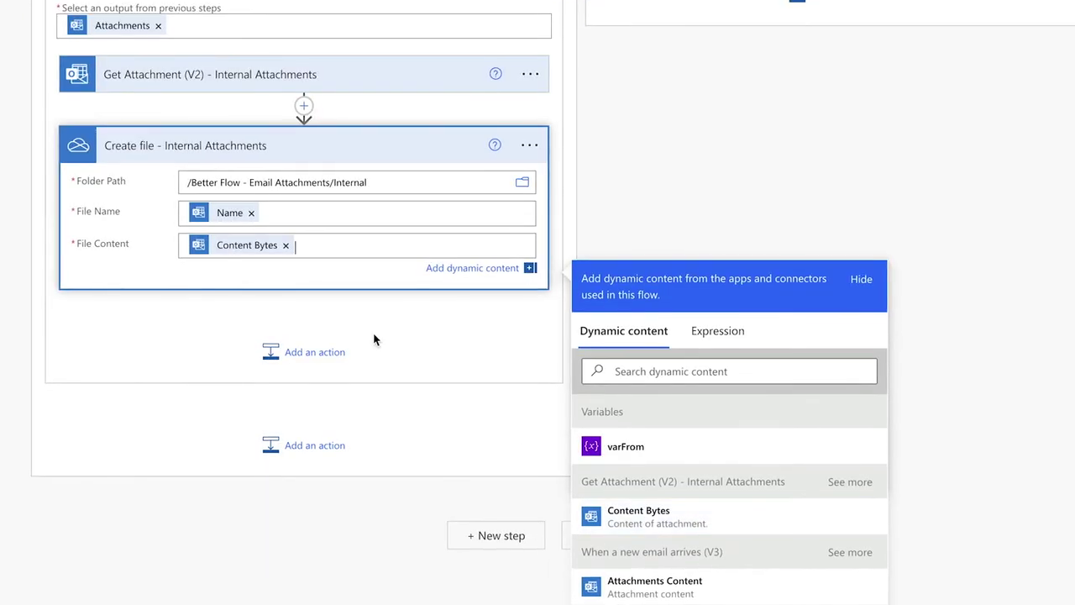
Add an Apply to each loop to the If no branch and rename it "Apply to each - External Attachment"
left_click(864, 13)
type("apply")
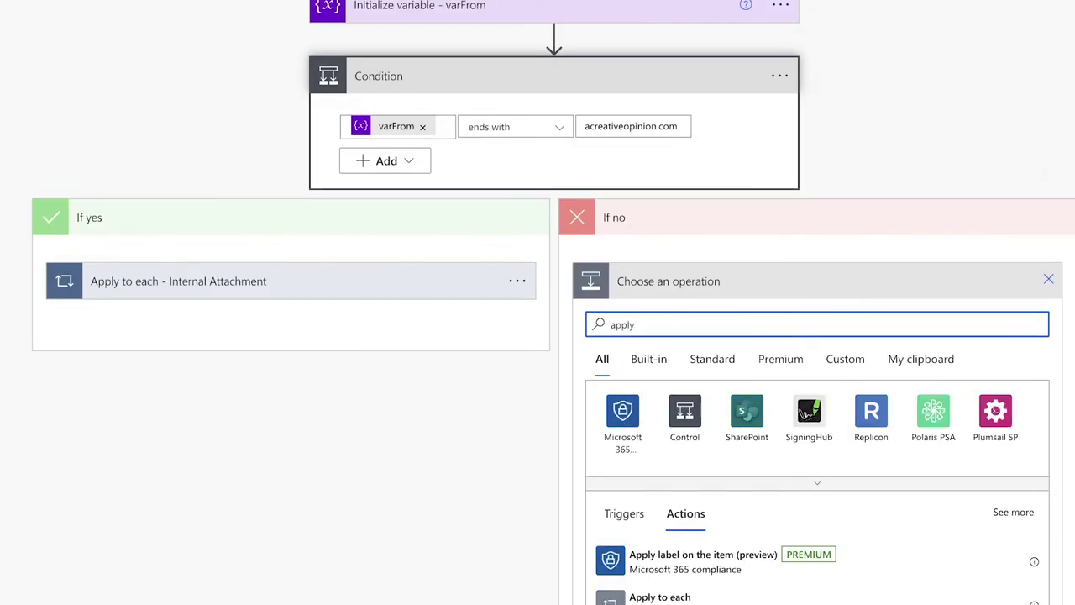
left_click(864, 595)
left_click(1045, 280)
left_click(891, 307)
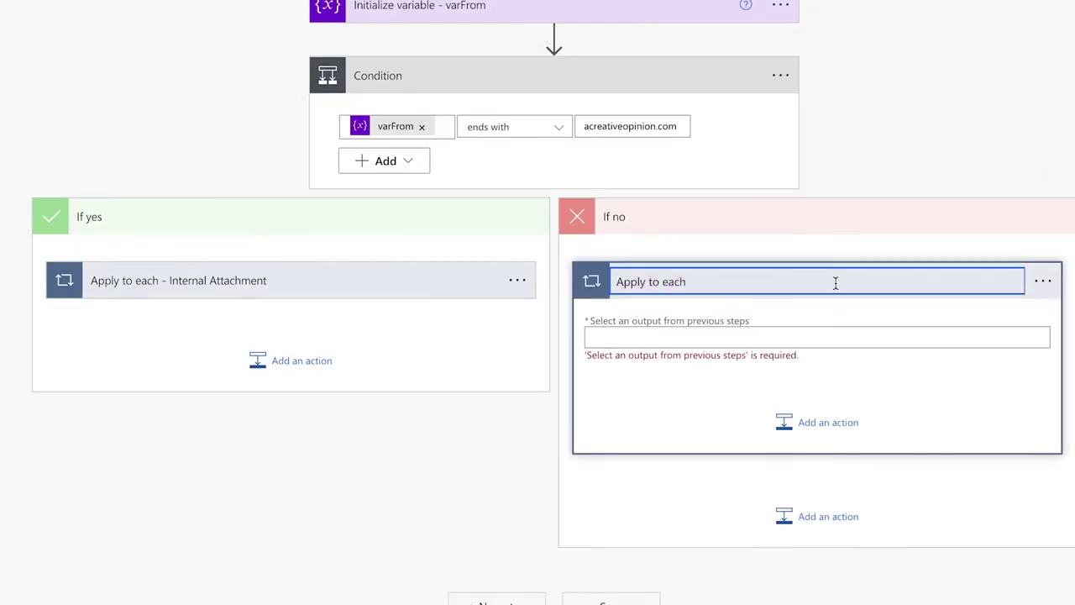
Use the email's Attachments output as the input of the external attachment loop
left_click(869, 336)
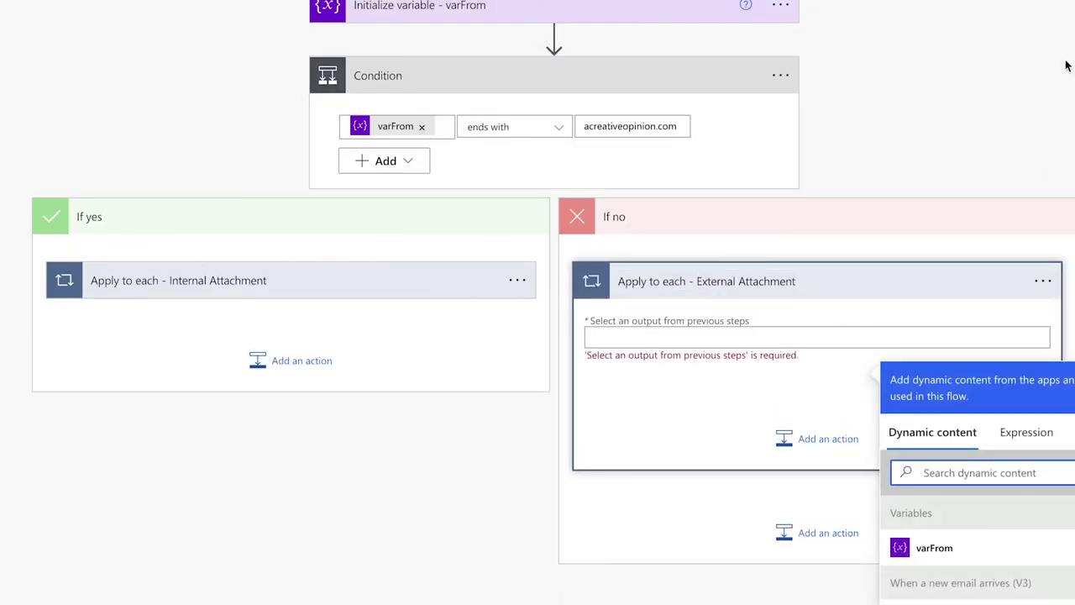
scroll(999, 404, "down", 2)
left_click(999, 281)
type("attach")
scroll(1024, 504, "down", 3)
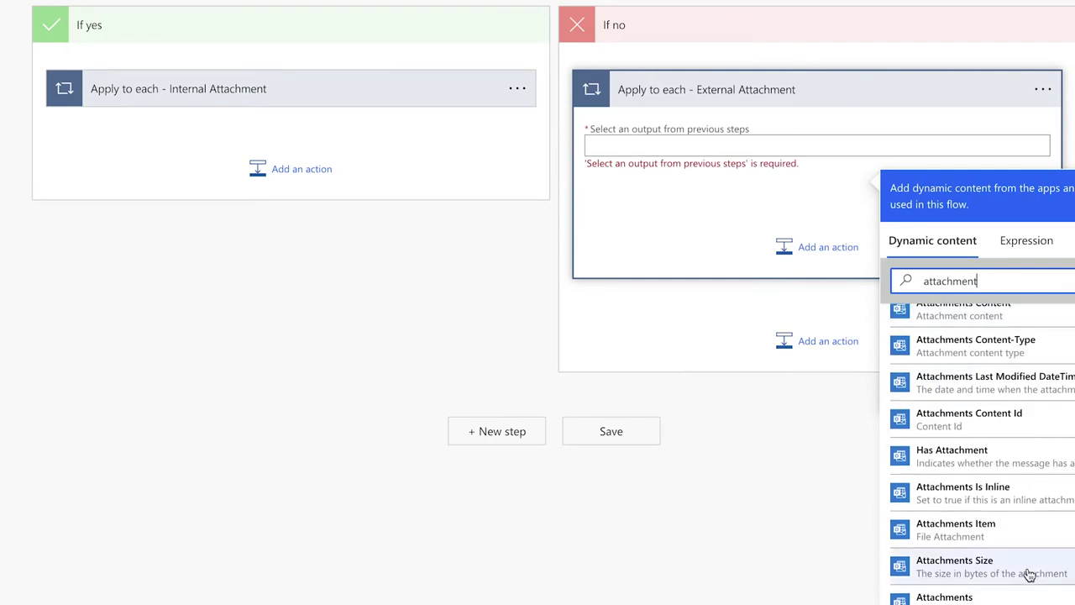
left_click(1007, 588)
Add a Get Attachment (V2) action inside the external loop and rename it "Get Attachment (V2) - External Attachment"
left_click(806, 249)
type("a")
key("BackSpace")
type("get attach")
left_click(809, 484)
left_click(1042, 225)
left_click(972, 259)
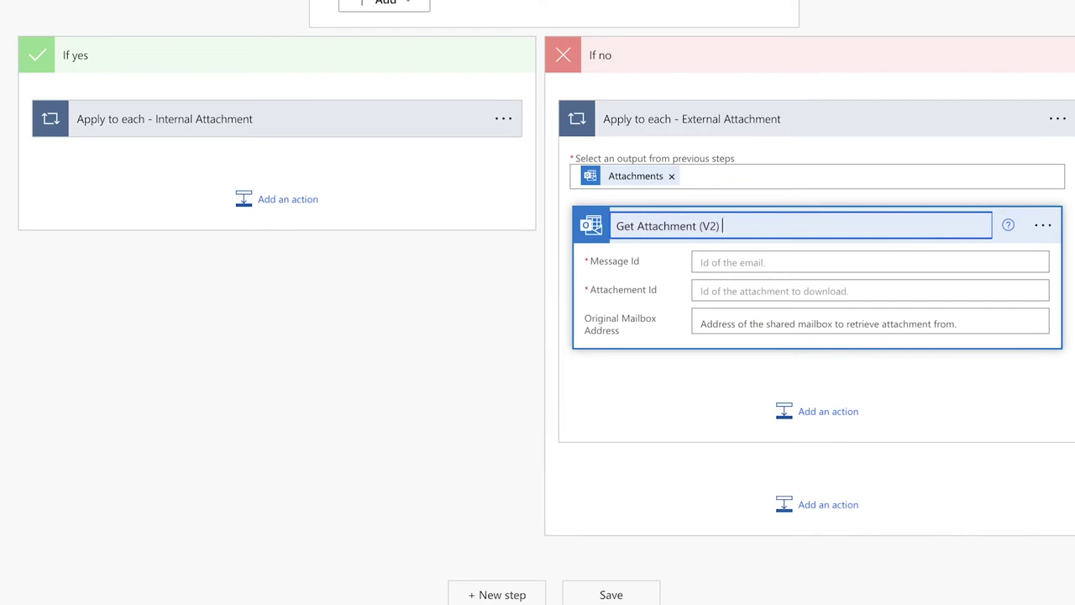
type("- External Attachment")
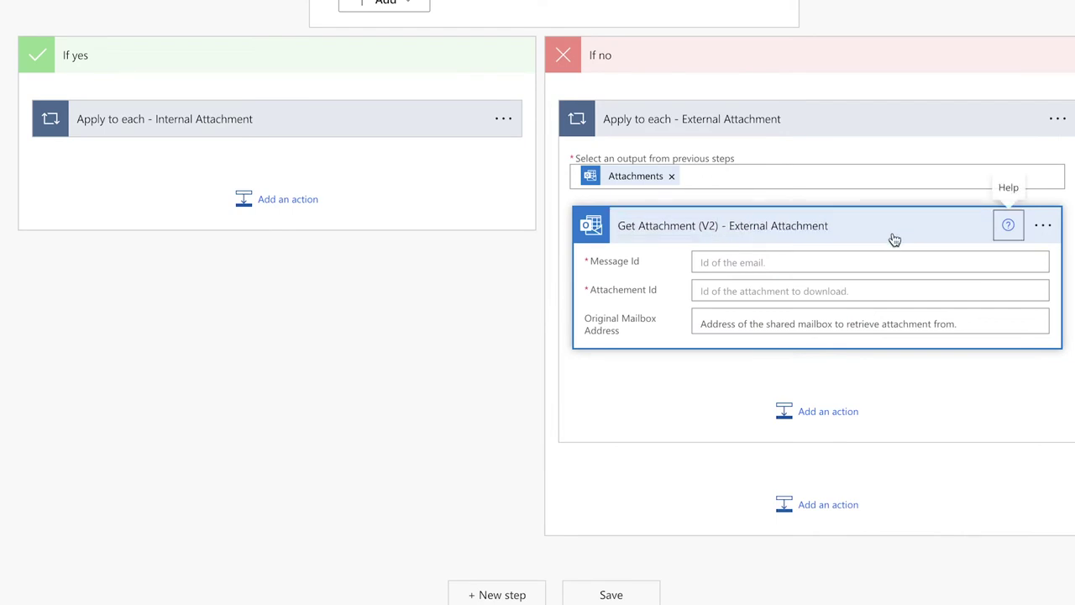
Fill the external Get Attachment action with the email's Message Id and the attachment's ID from dynamic content
left_click(840, 262)
left_click(1000, 384)
type("id")
left_click(940, 458)
left_click(785, 311)
left_click(966, 432)
type("id")
scroll(915, 470, "down", 2)
left_click(966, 493)
Add a OneDrive for Business Create file action to the external loop and rename it "Create file - External Attachment"
left_click(818, 322)
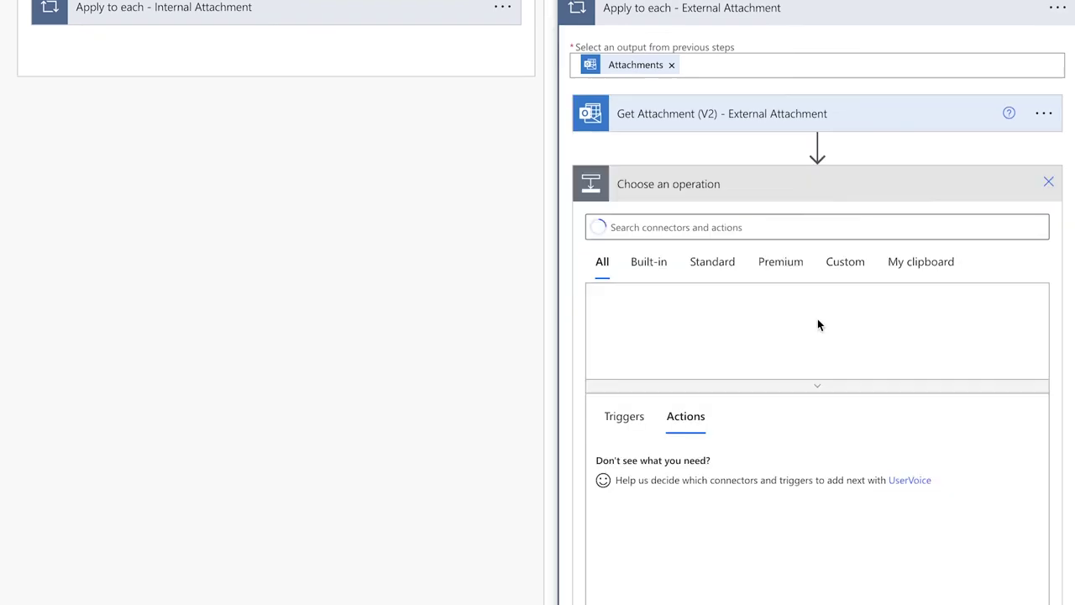
type("create")
left_click(701, 510)
left_click(1043, 228)
left_click(890, 252)
Set the external Create file action's folder path to /Better Flow - Email Attachments/External
left_click(1035, 265)
left_click(1014, 315)
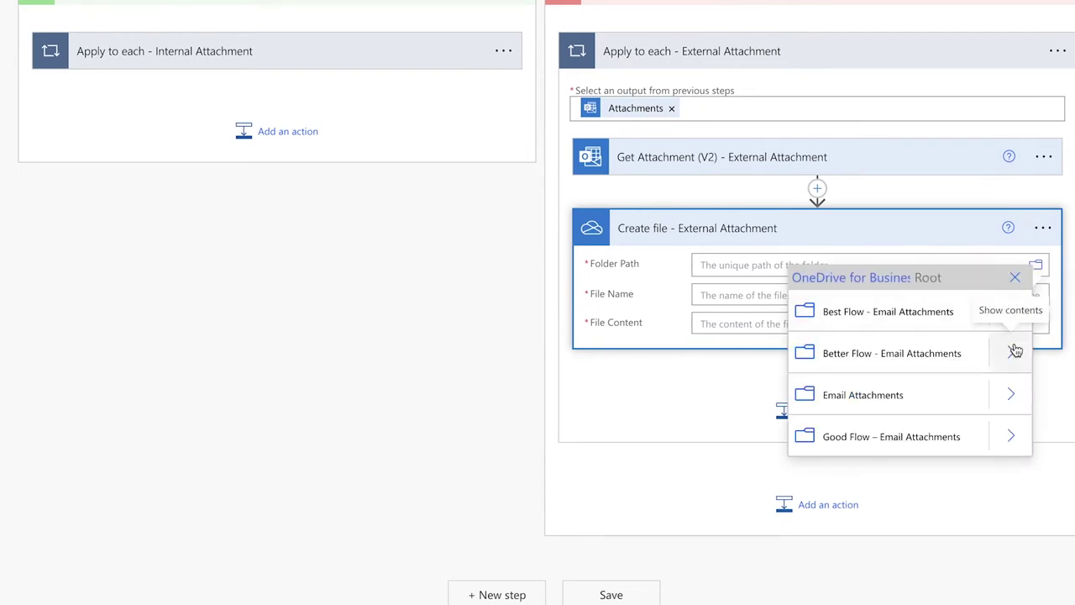
left_click(1011, 353)
left_click(1042, 269)
left_click(1043, 269)
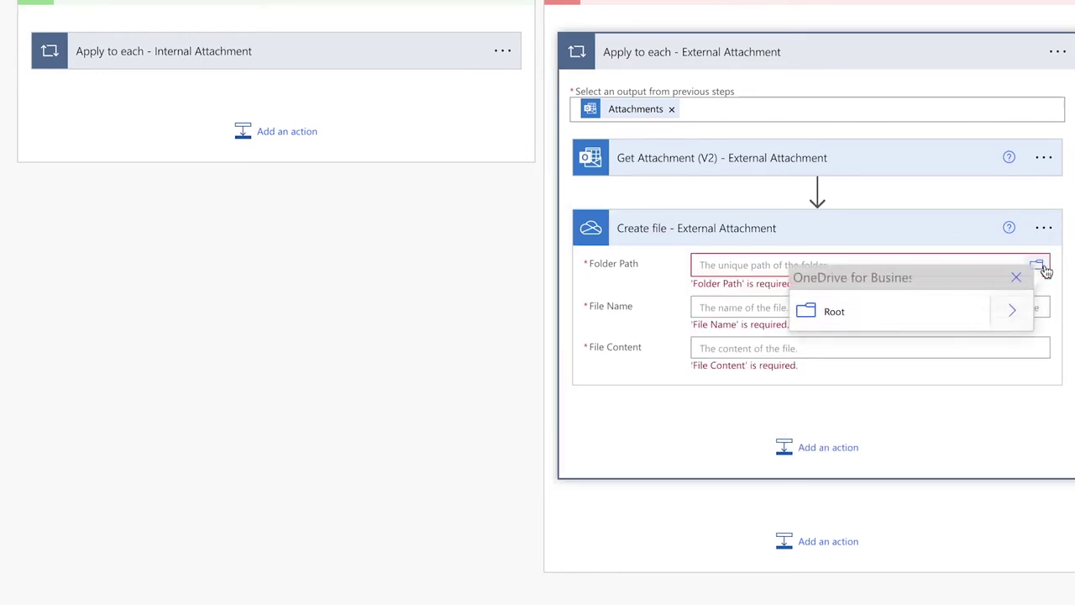
left_click(1021, 311)
left_click(1015, 353)
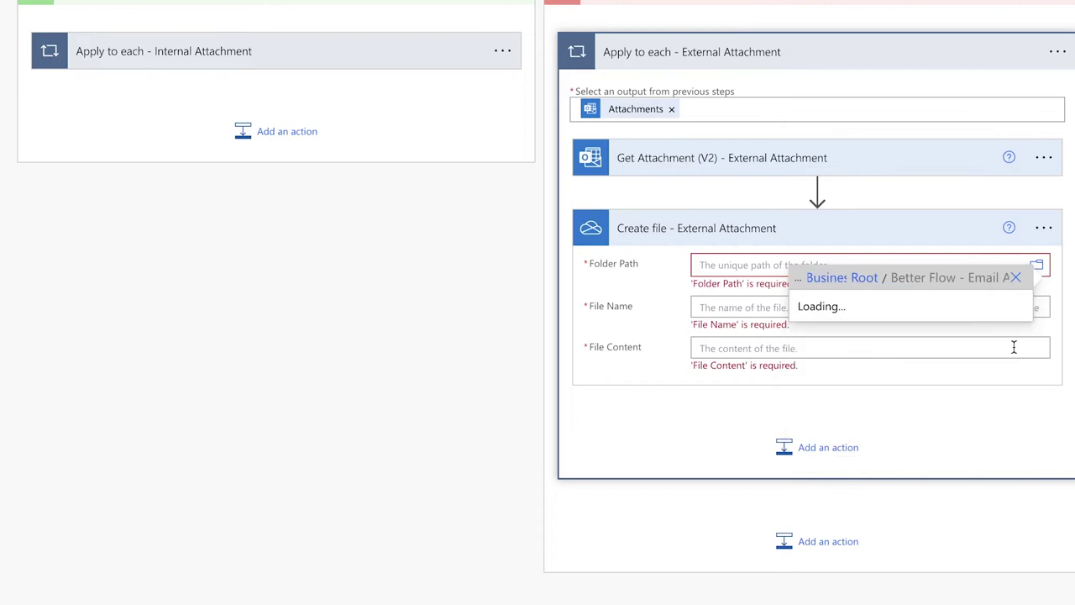
left_click(920, 310)
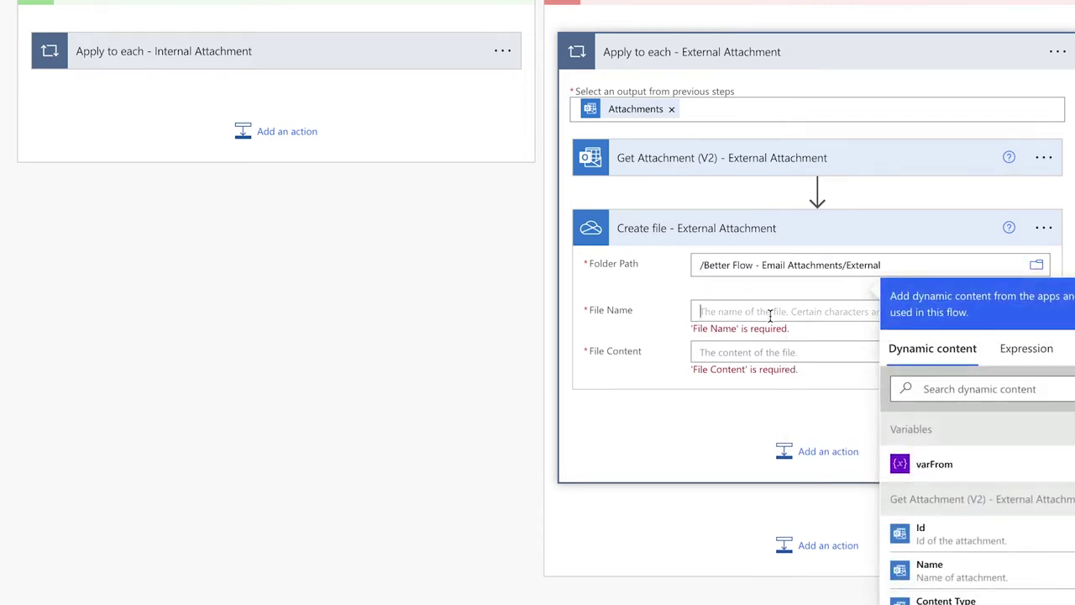
Set the external Create file action's File Name to the attachment's Name and its File Content to Content Bytes from Get Attachment (V2)
left_click(944, 445)
type("name")
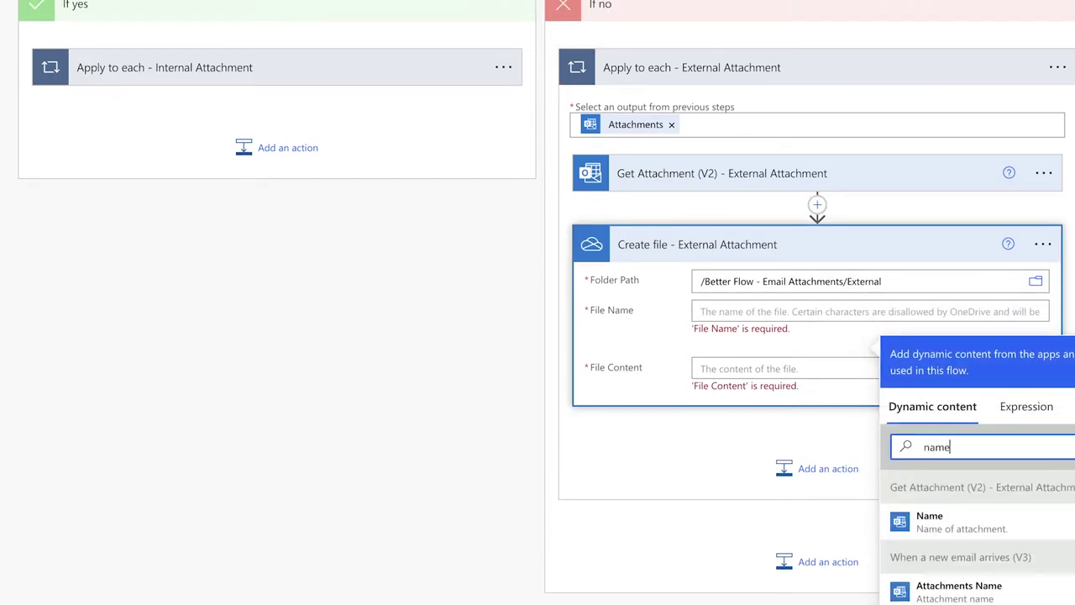
left_click(930, 520)
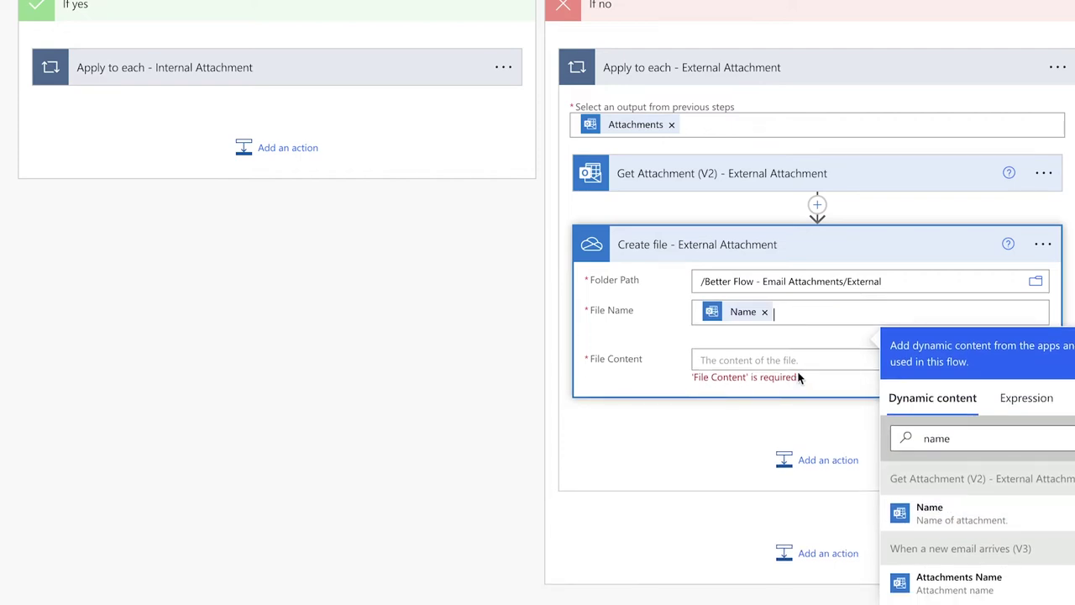
left_click(797, 367)
scroll(1008, 470, "down", 3)
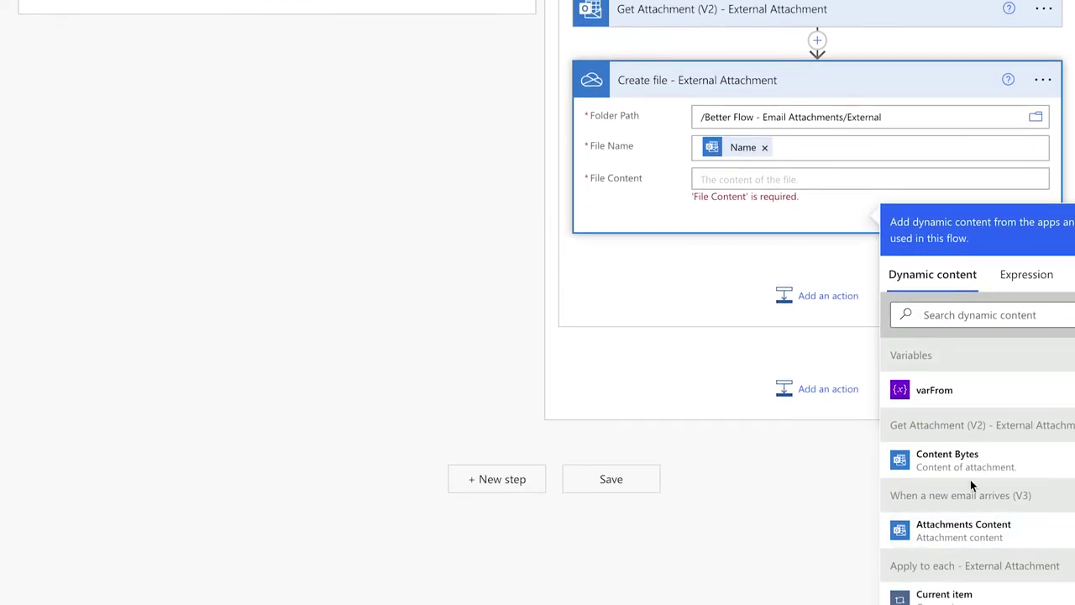
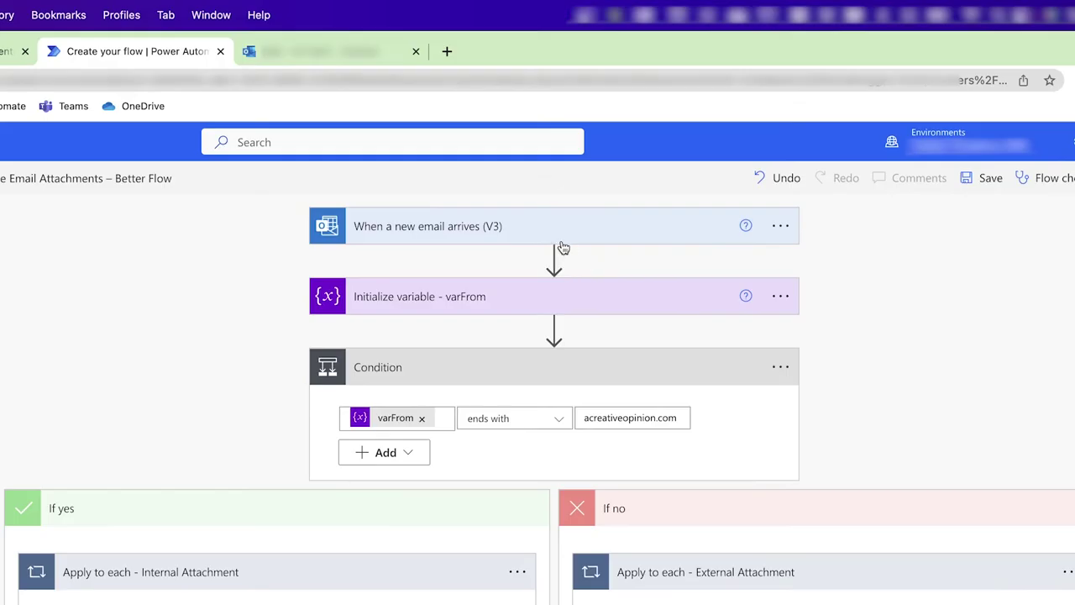
Expand the varFrom variable initialization and review the Better Flow's sender-domain condition and its two branches
left_click(551, 302)
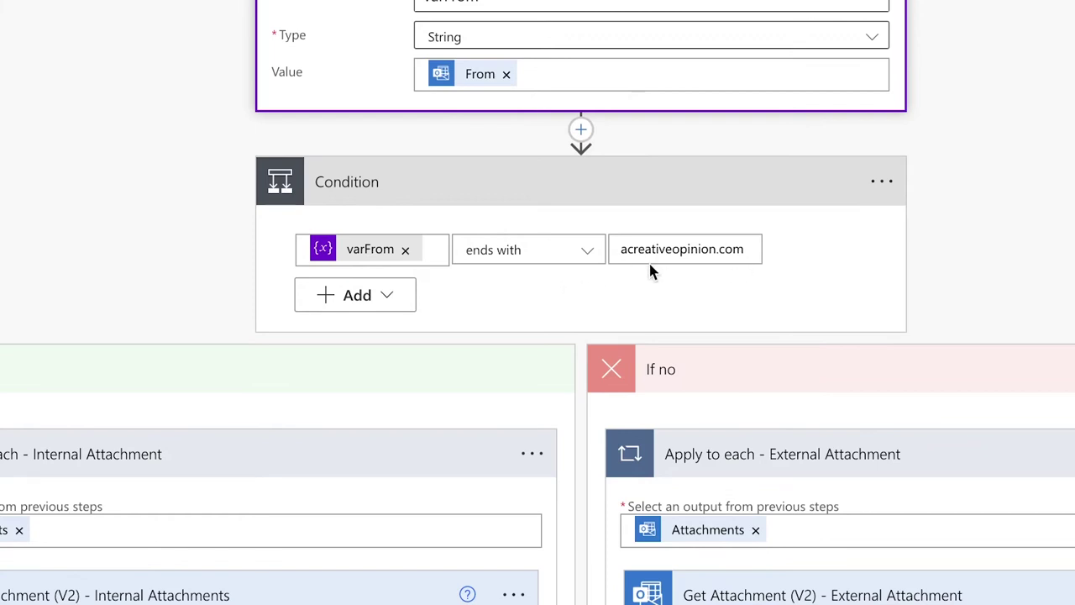
scroll(542, 351, "down", 3)
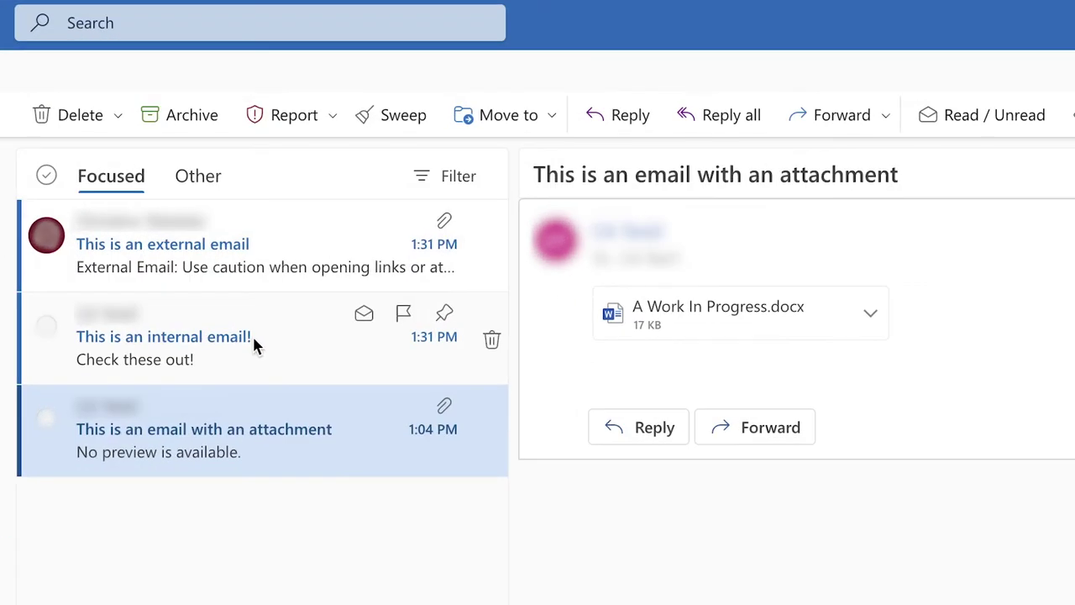
Switch to Outlook and view the internal and external test emails with their attachments
left_click(342, 251)
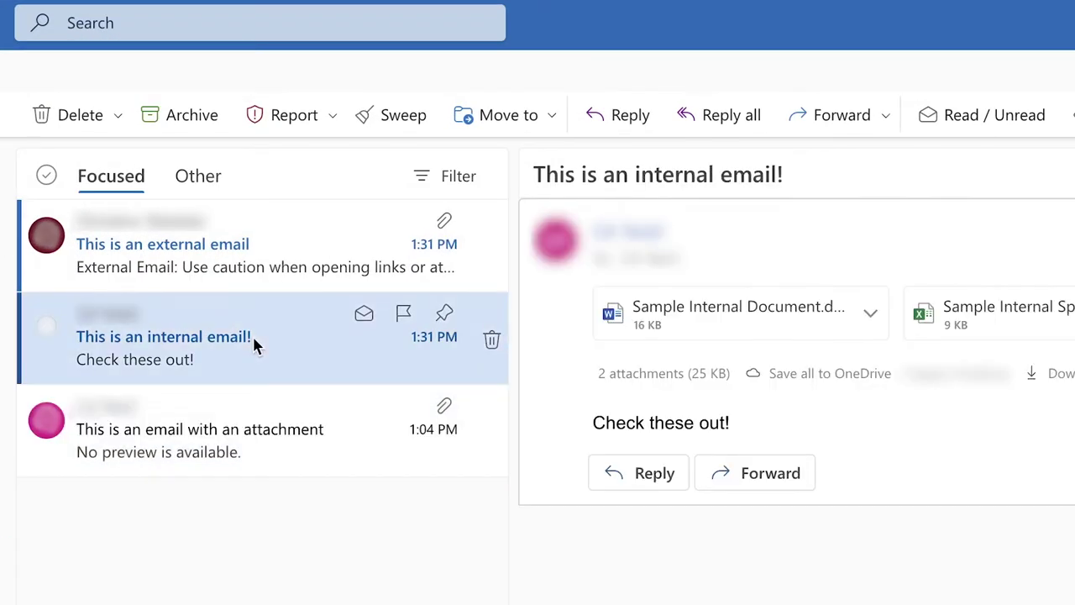
left_click(243, 268)
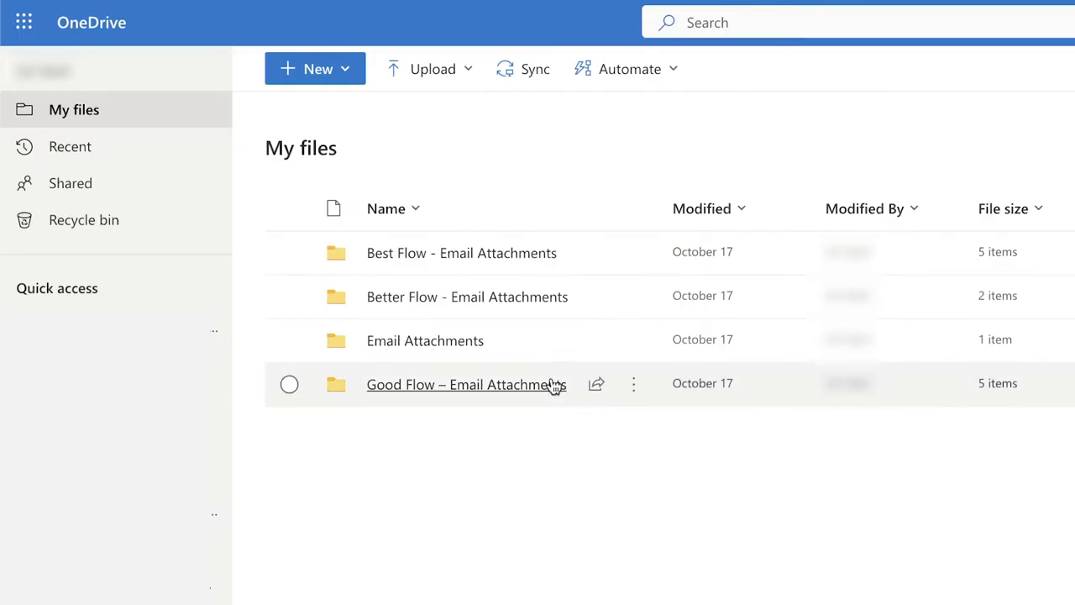
Switch to OneDrive and check the External and Internal folders inside Better Flow - Email Attachments for the saved files
left_click(426, 297)
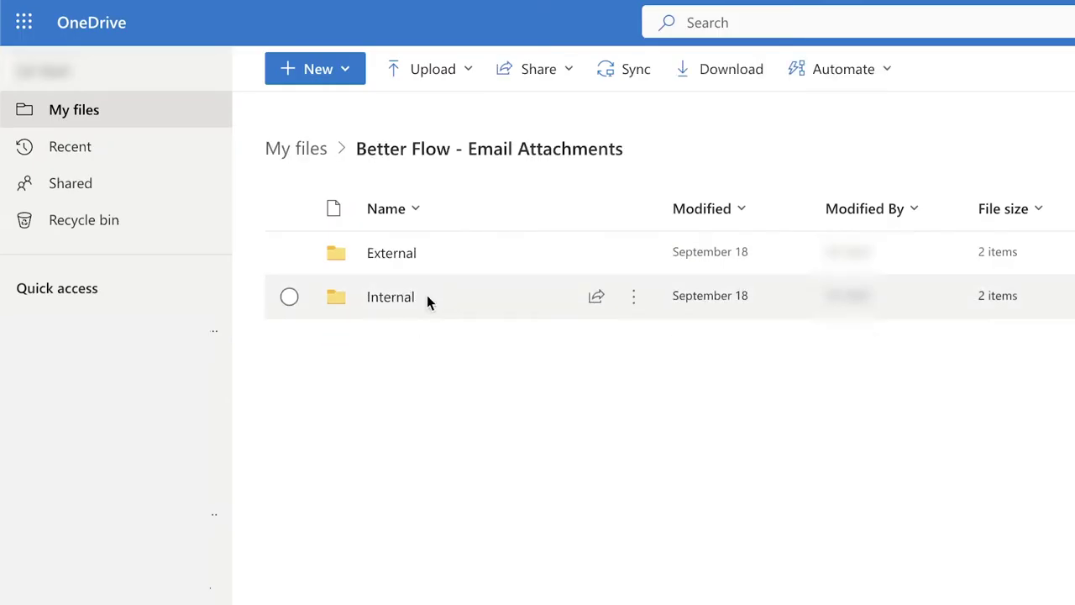
left_click(397, 256)
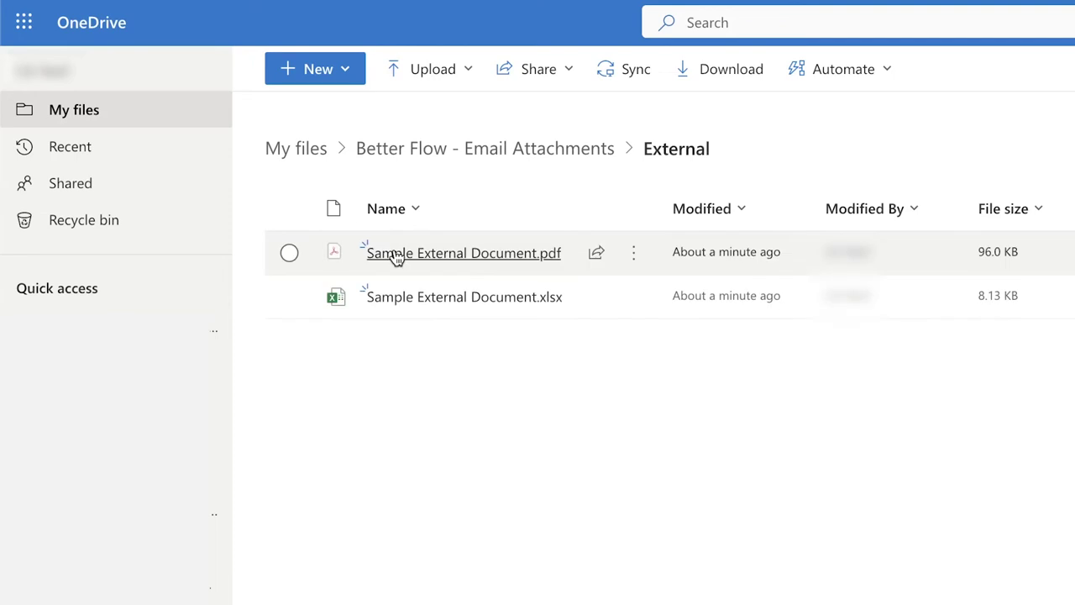
key("alt+Left")
left_click(396, 296)
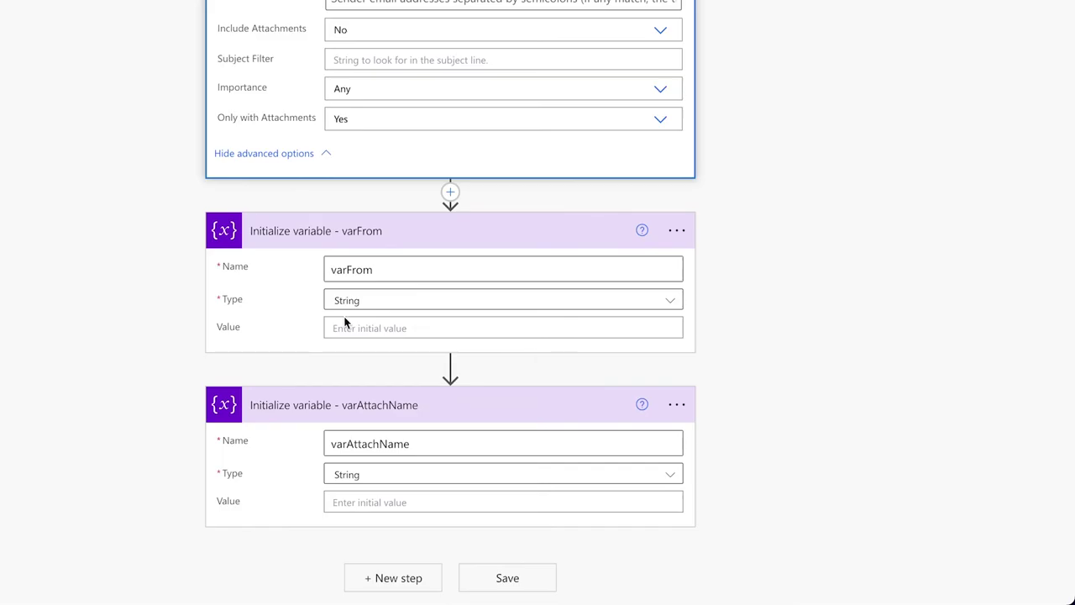
Turn on Concurrency Control in the settings of the Best Flow's Apply to each loop
left_click(756, 588)
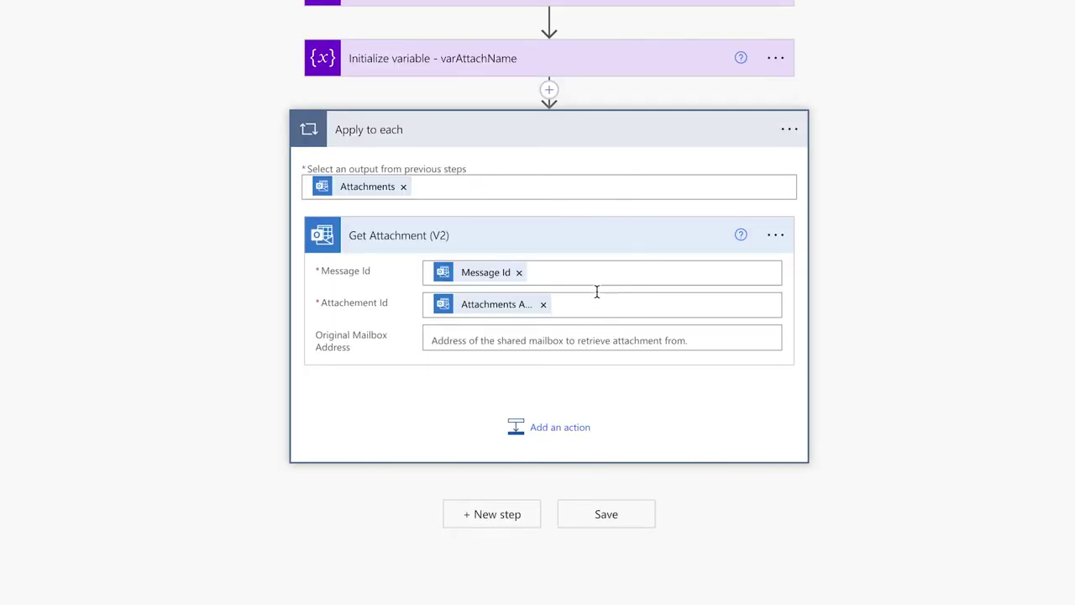
left_click(789, 131)
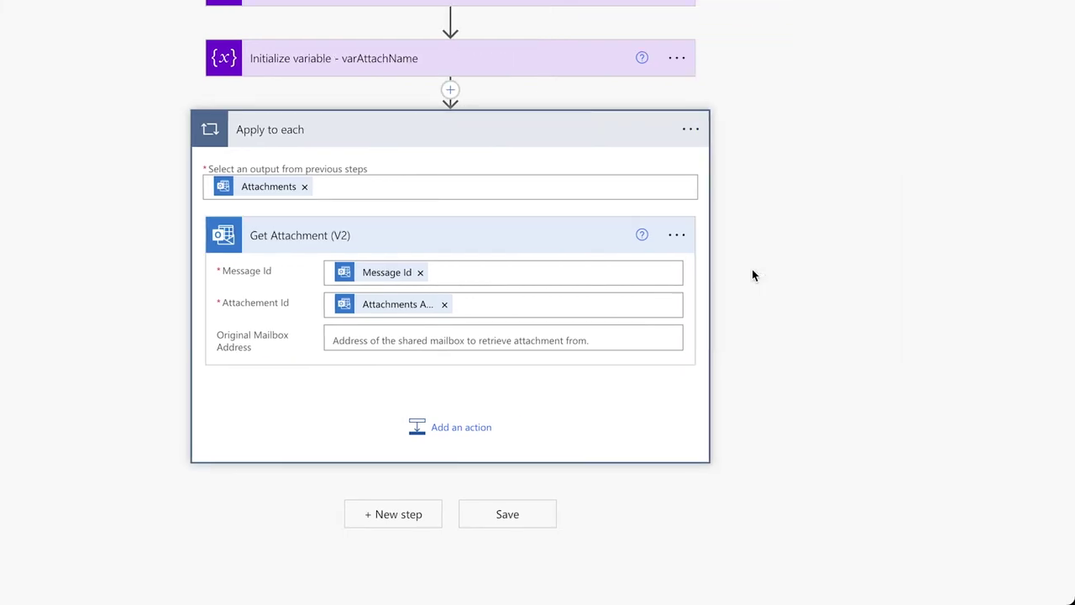
left_click(753, 274)
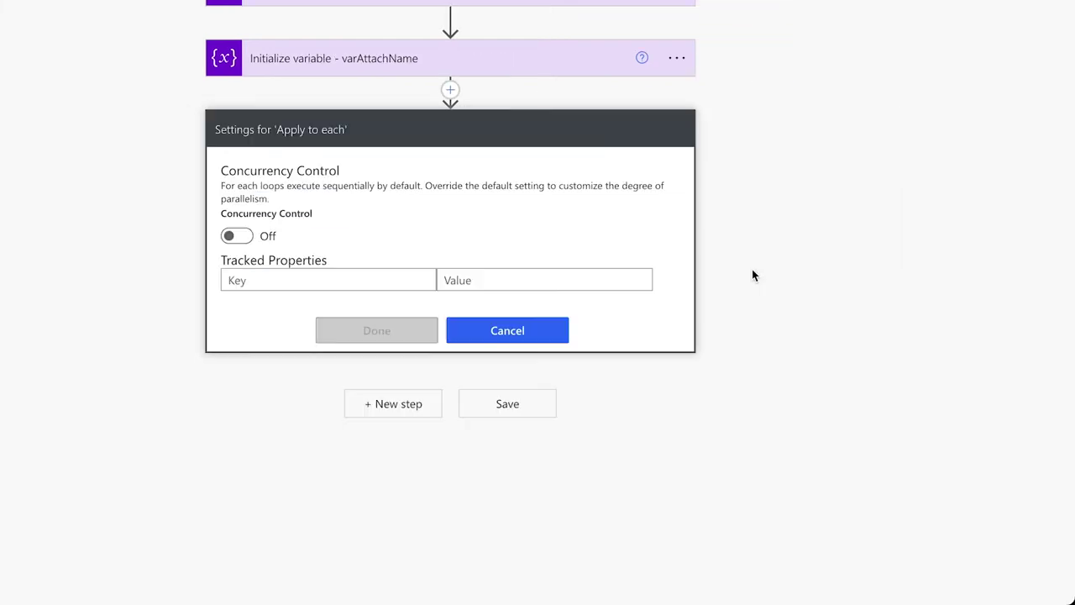
left_click(235, 236)
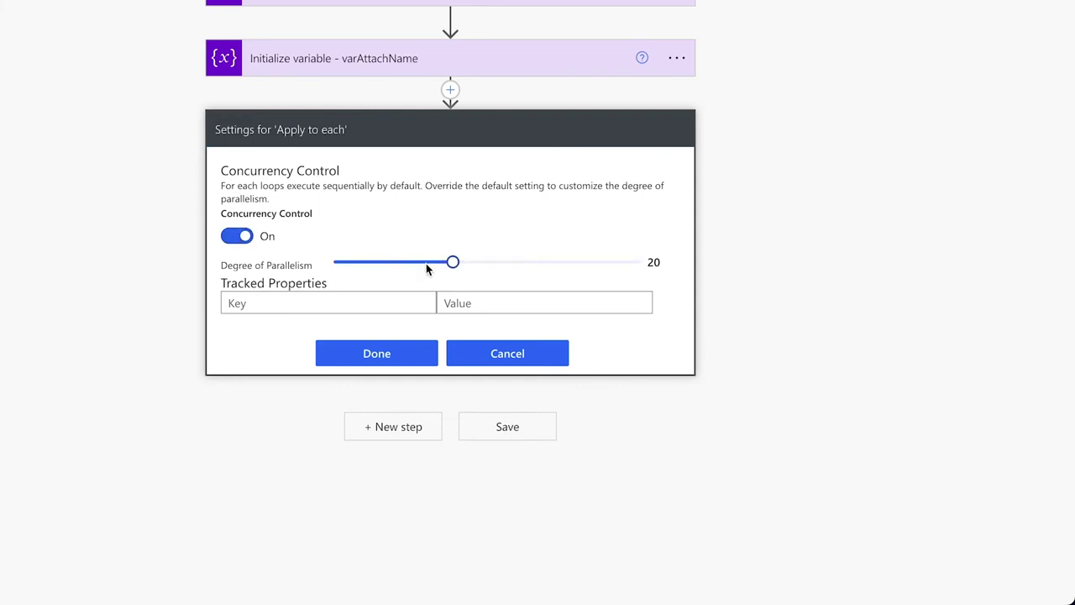
left_click(392, 353)
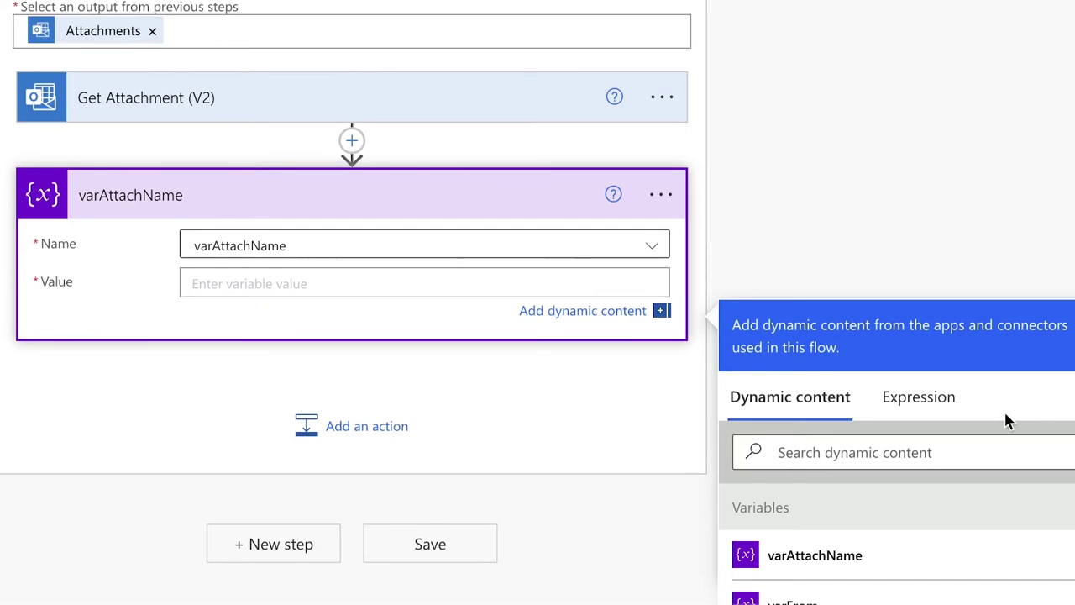
Set the varAttachName value to a toLower() expression wrapping the attachment's Name from Get Attachment (V2)
left_click(942, 407)
type("to")
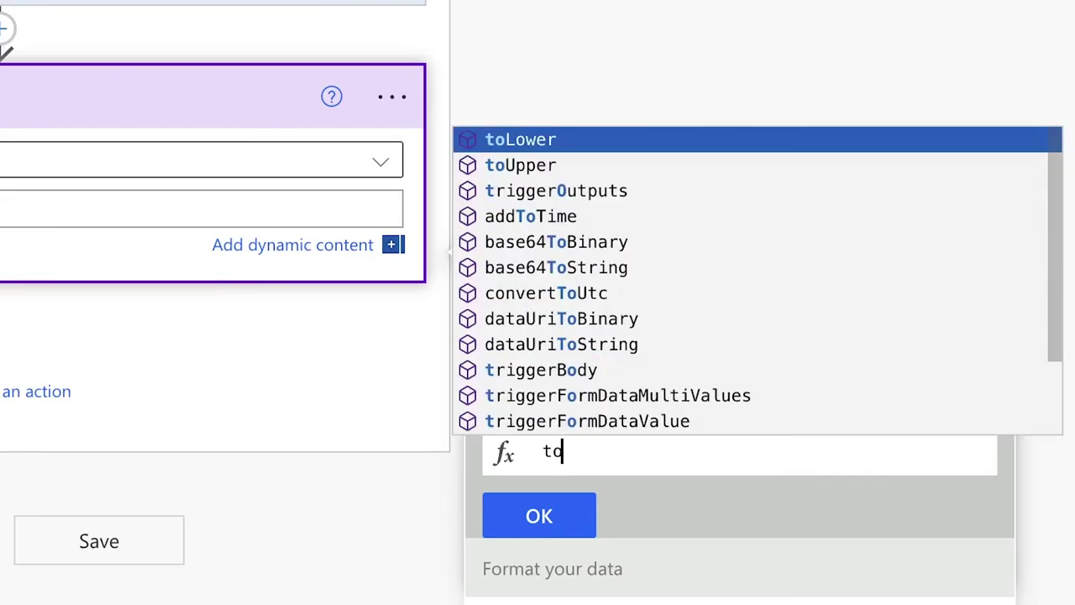
left_click(549, 143)
type("(")
left_click(549, 388)
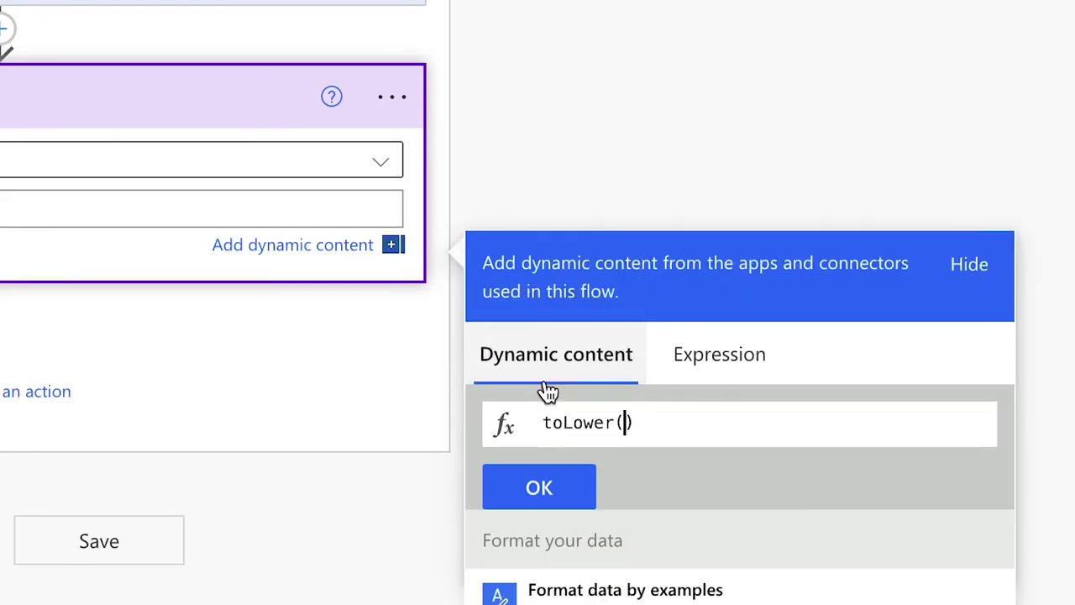
scroll(734, 388, "down", 6)
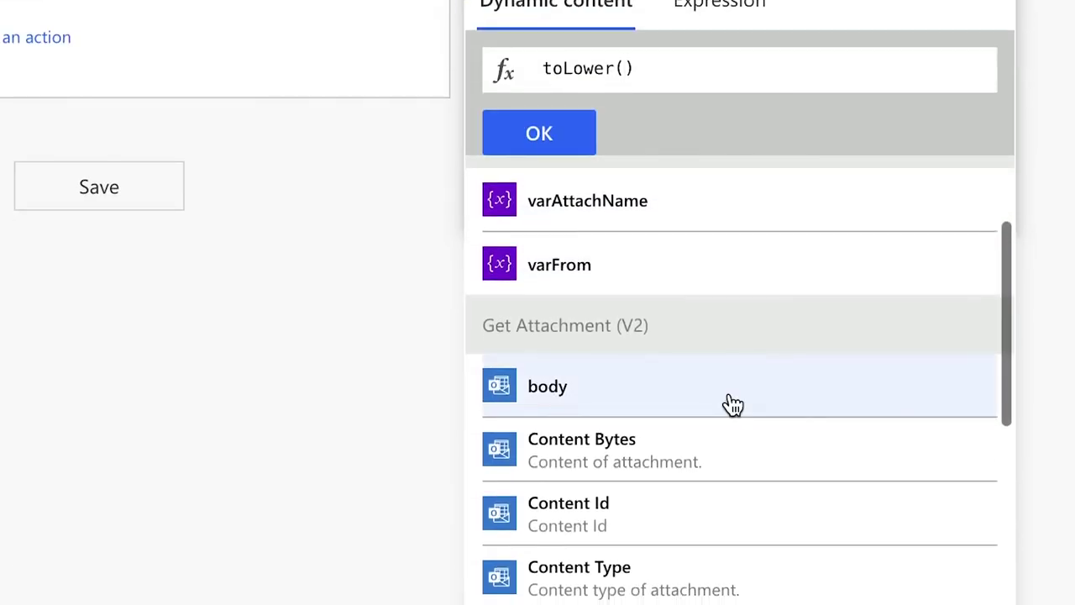
scroll(731, 403, "down", 3)
left_click(714, 472)
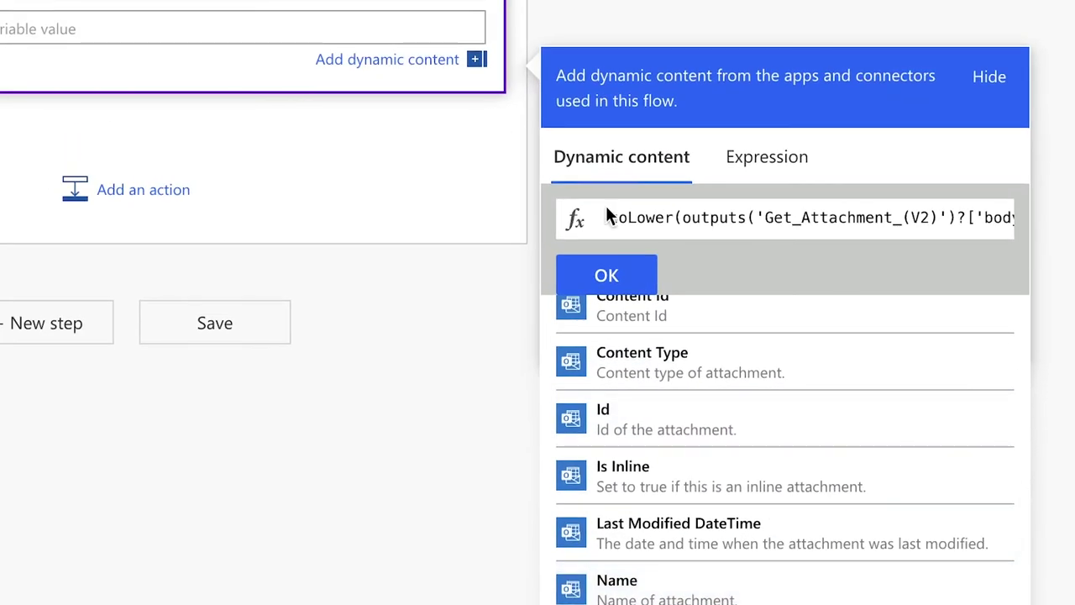
left_click(606, 274)
Add a Condition action below varAttachName inside the loop and rename it "Condition - Check for Invoices"
left_click(143, 189)
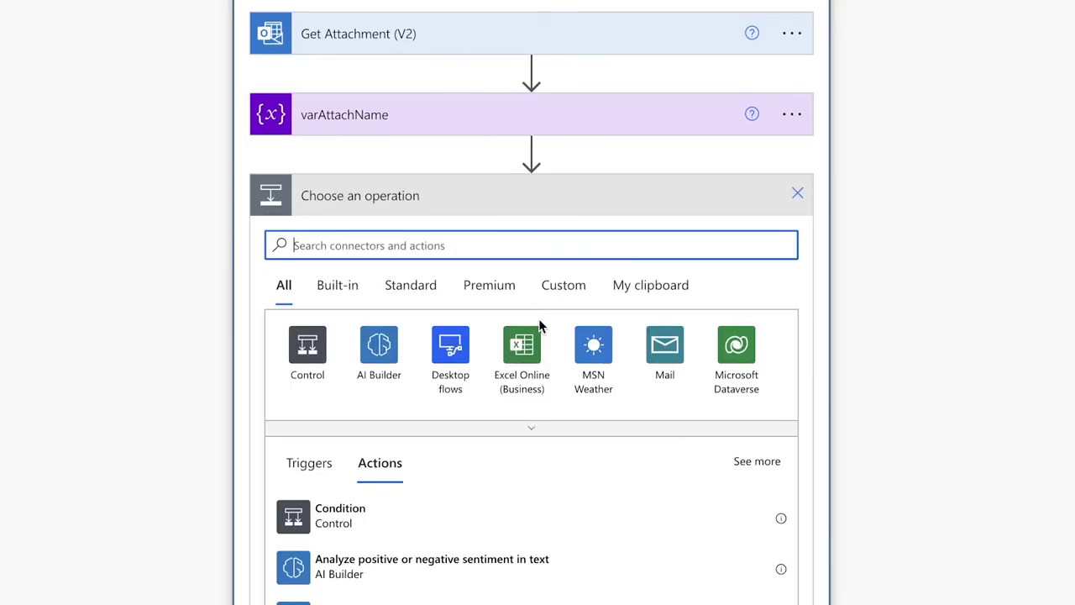
left_click(473, 512)
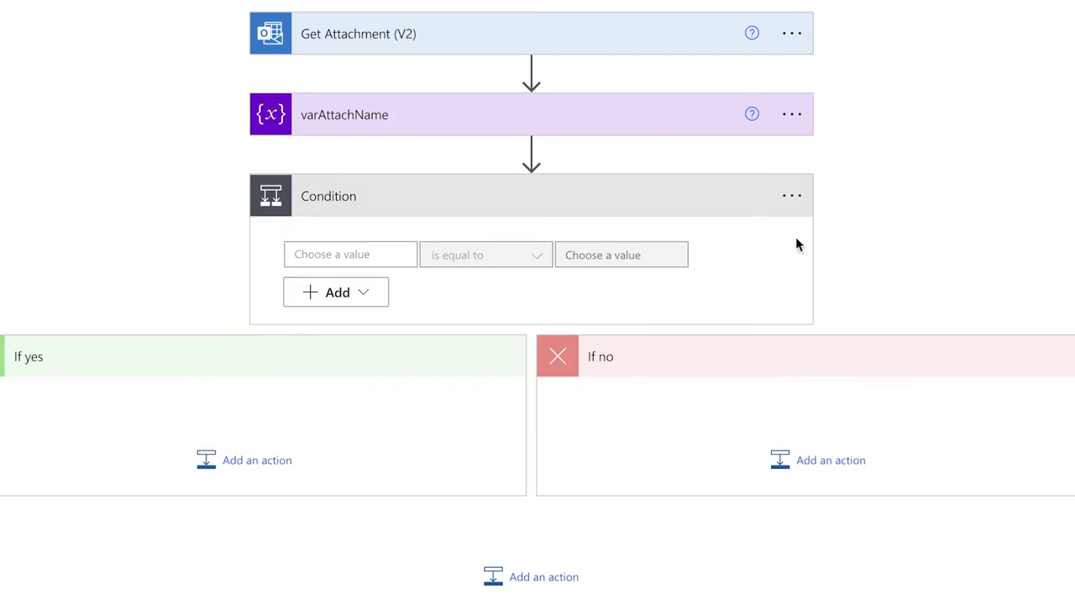
left_click(791, 195)
left_click(872, 225)
key("End")
type("- Check for Invoices")
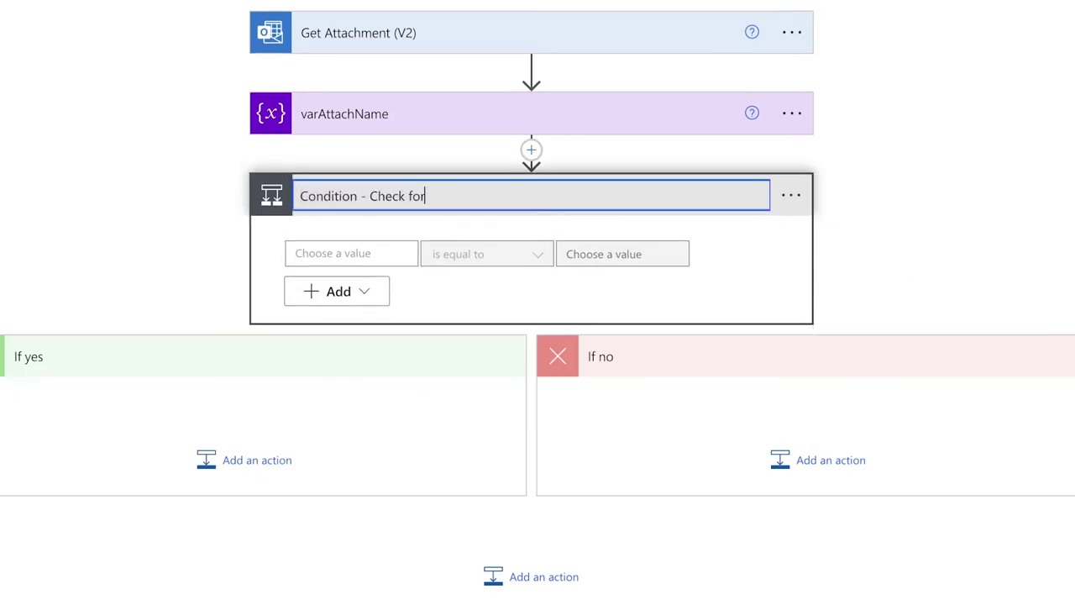
Configure the first row of the invoice condition to check that varAttachName contains "receipt"
left_click(384, 255)
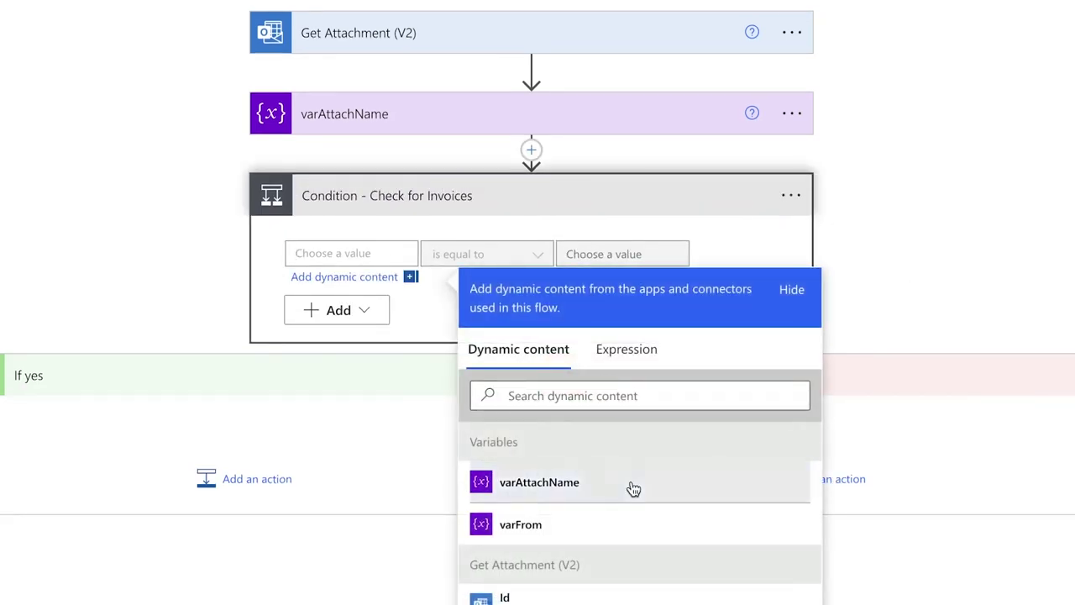
left_click(631, 490)
left_click(480, 253)
left_click(470, 281)
left_click(624, 254)
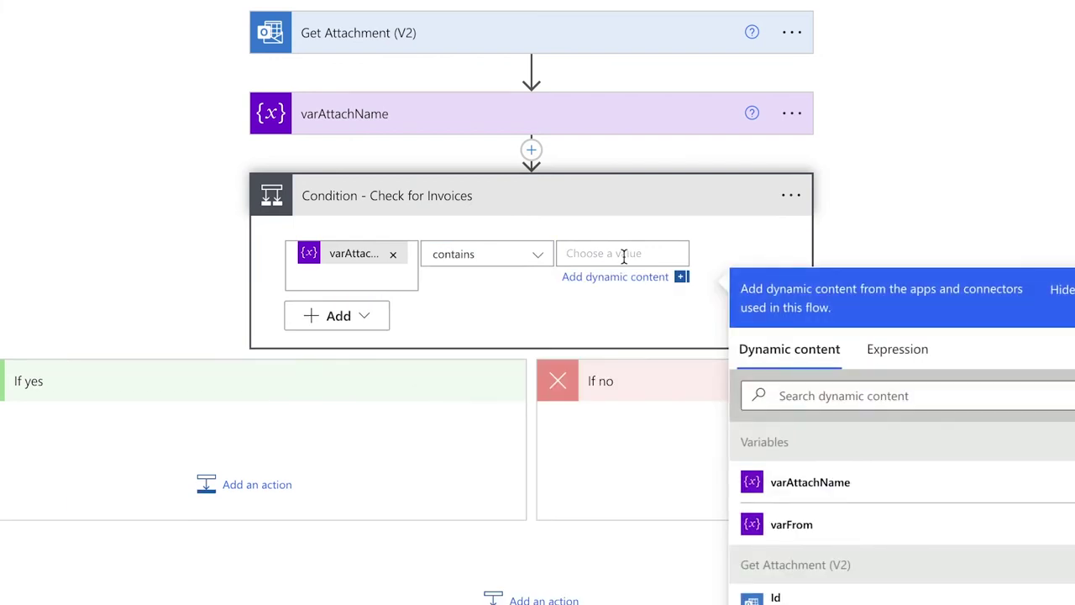
type("receipt")
Add a second row checking that varAttachName contains "invoice", and switch the condition group from And to Or
left_click(378, 317)
left_click(379, 345)
left_click(449, 342)
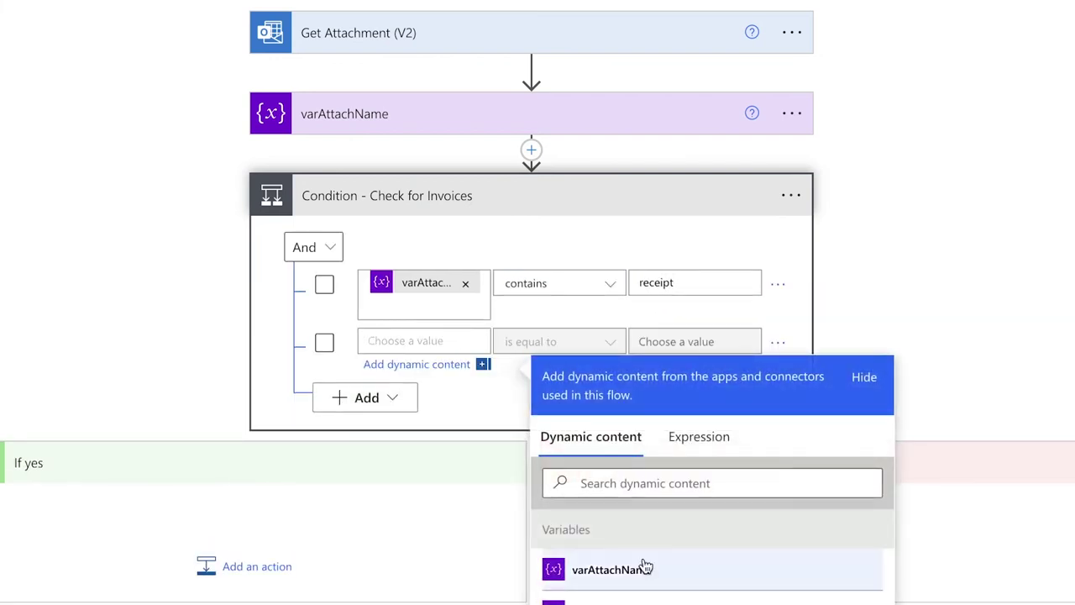
left_click(639, 543)
left_click(566, 345)
left_click(537, 17)
left_click(664, 341)
type("invoice")
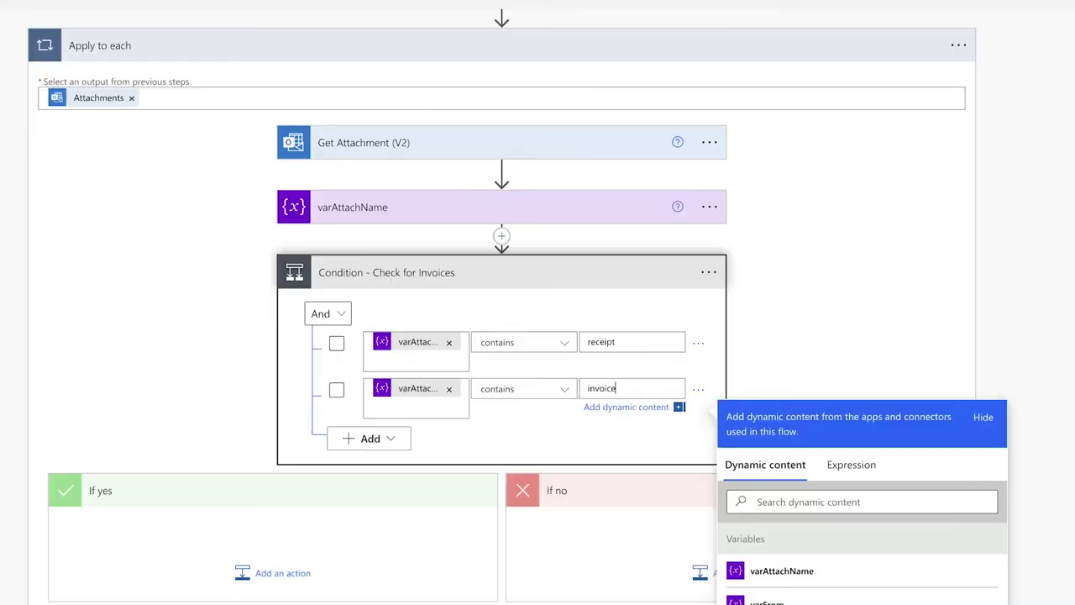
left_click(535, 425)
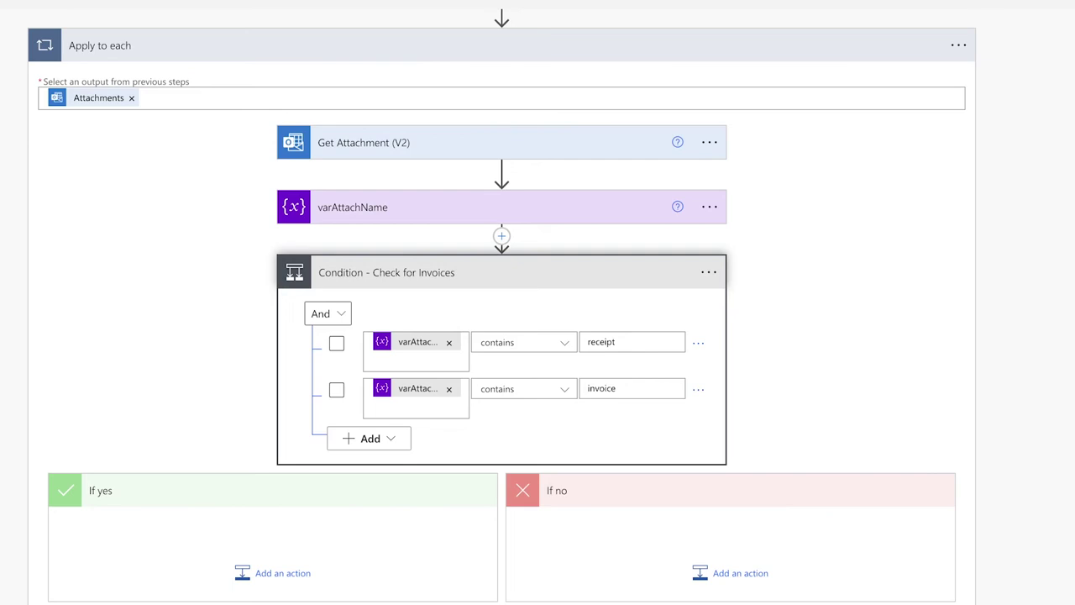
left_click(342, 314)
left_click(323, 365)
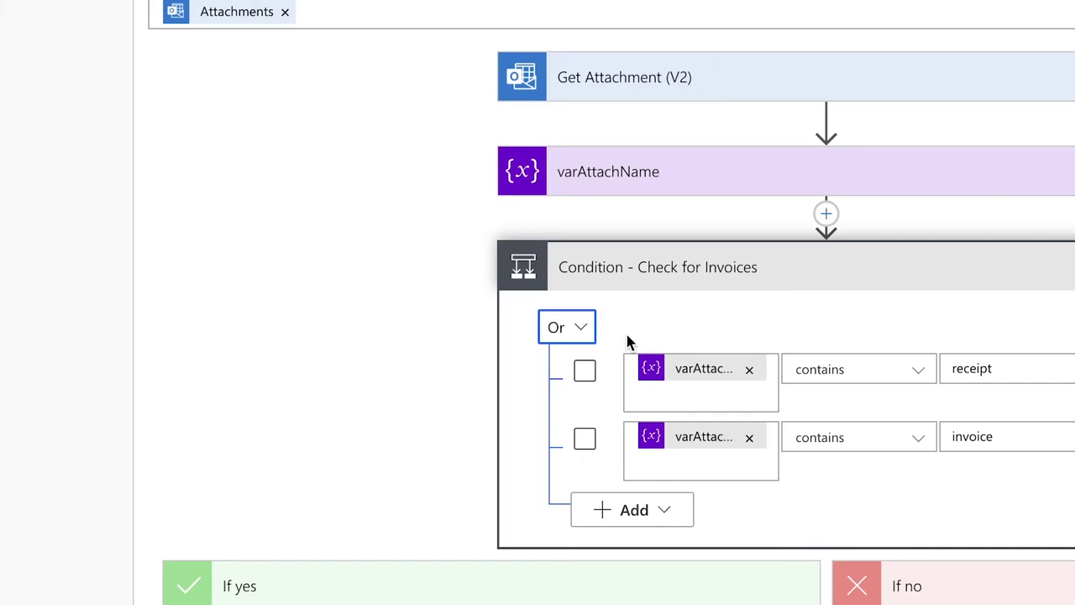
Add a "Create file - Invoice File" action under If yes, saving the attachment's Name and Content Bytes to /Best Flow - Email Attachments/Invoices
scroll(628, 340, "down", 2)
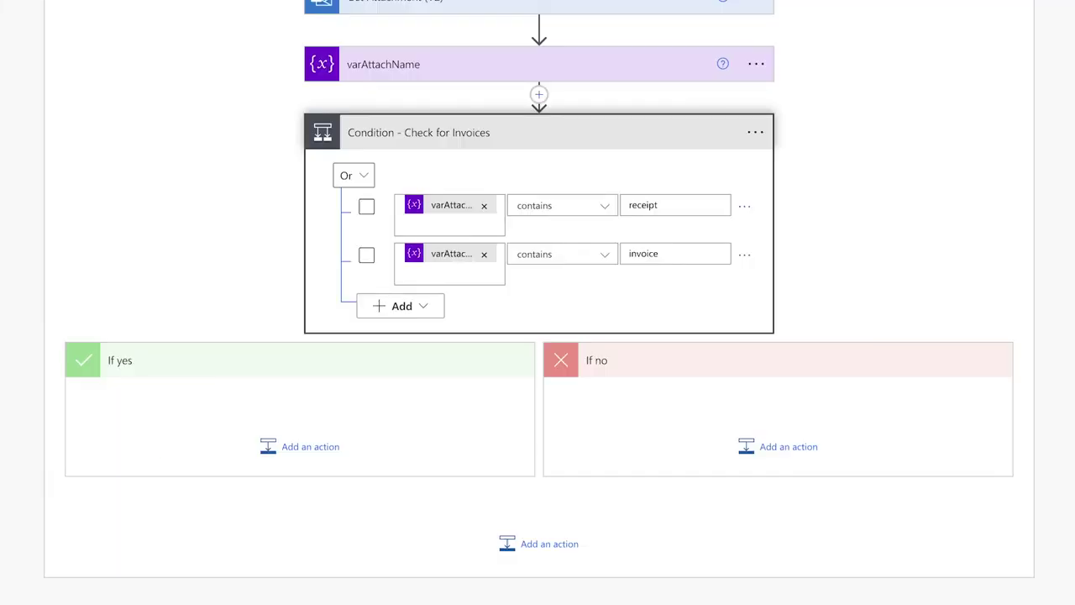
left_click(288, 446)
type("create")
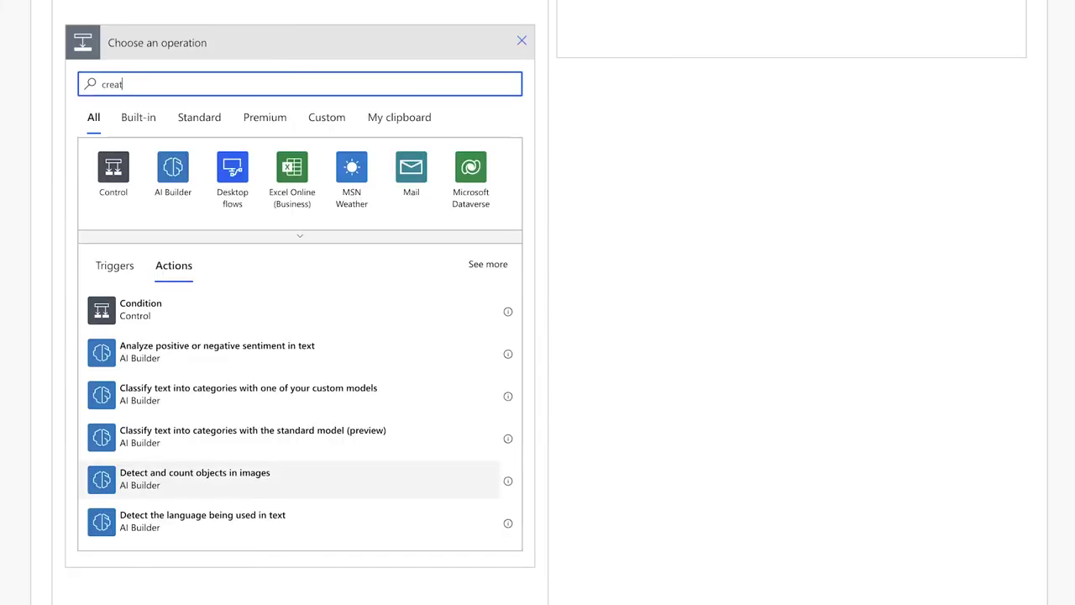
left_click(194, 362)
left_click(516, 270)
left_click(574, 299)
type("- Invoice File")
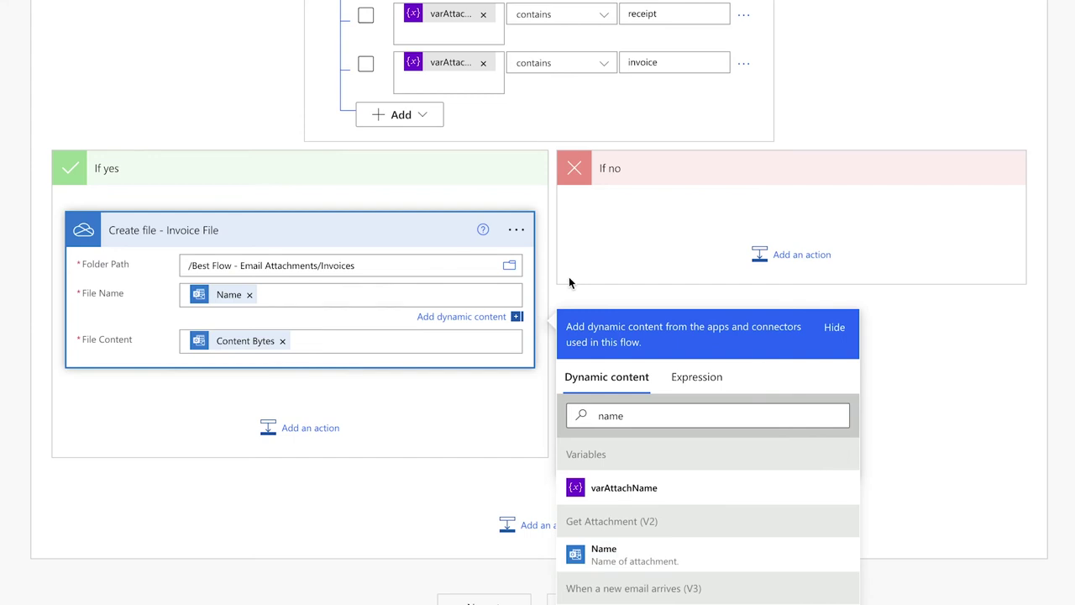
left_click(568, 282)
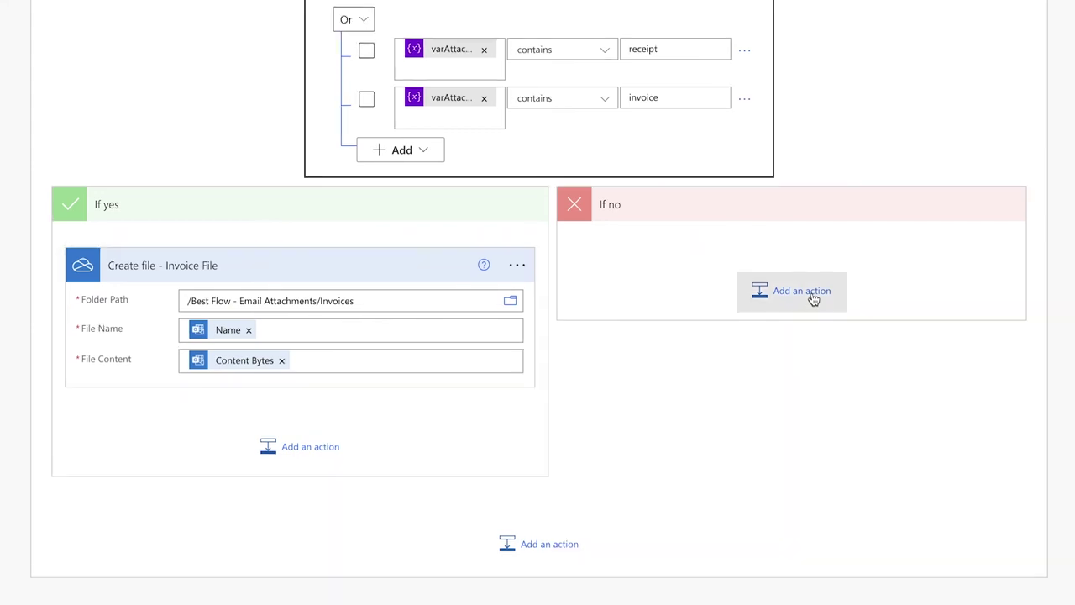
Add a nested Condition action to the If no branch and rename it "Condition - Check for Schedule"
left_click(802, 291)
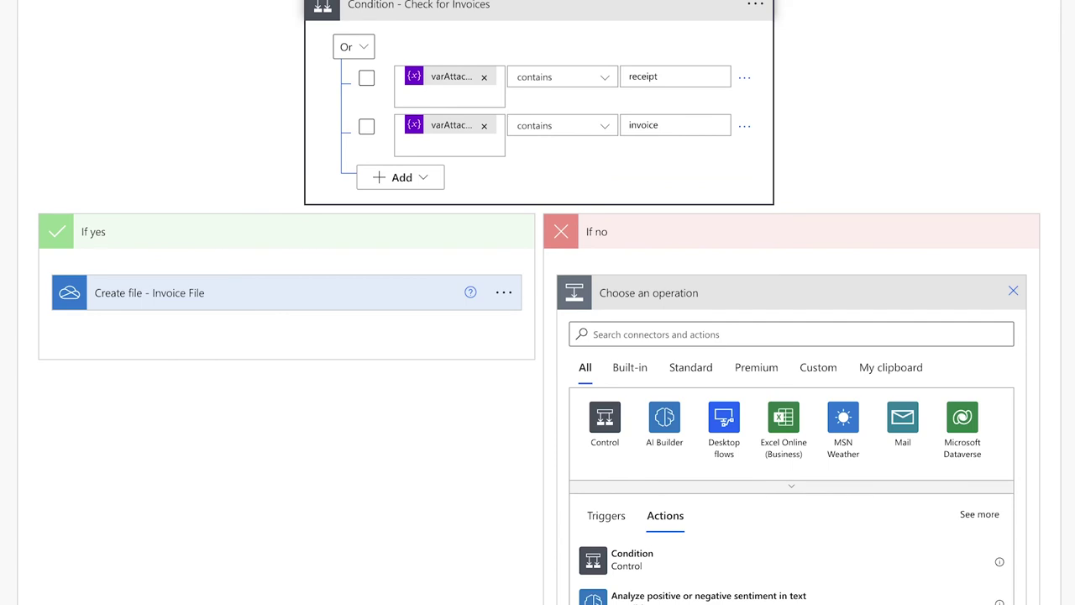
left_click(679, 562)
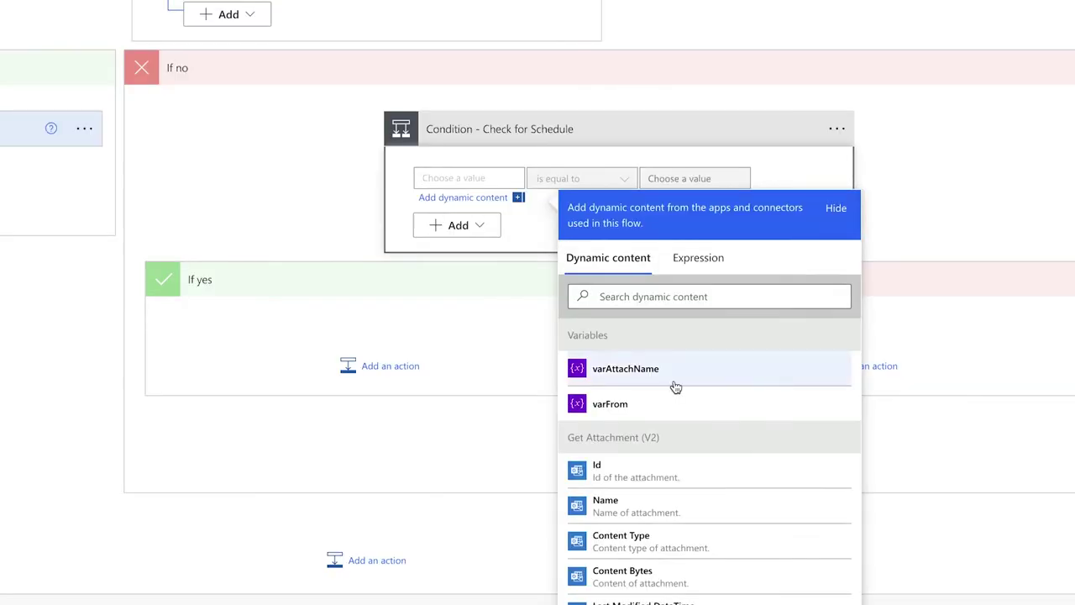
Configure the first row of the schedule condition to check that varAttachName contains "schedule"
left_click(672, 384)
left_click(578, 183)
left_click(551, 202)
left_click(683, 177)
type("schedule")
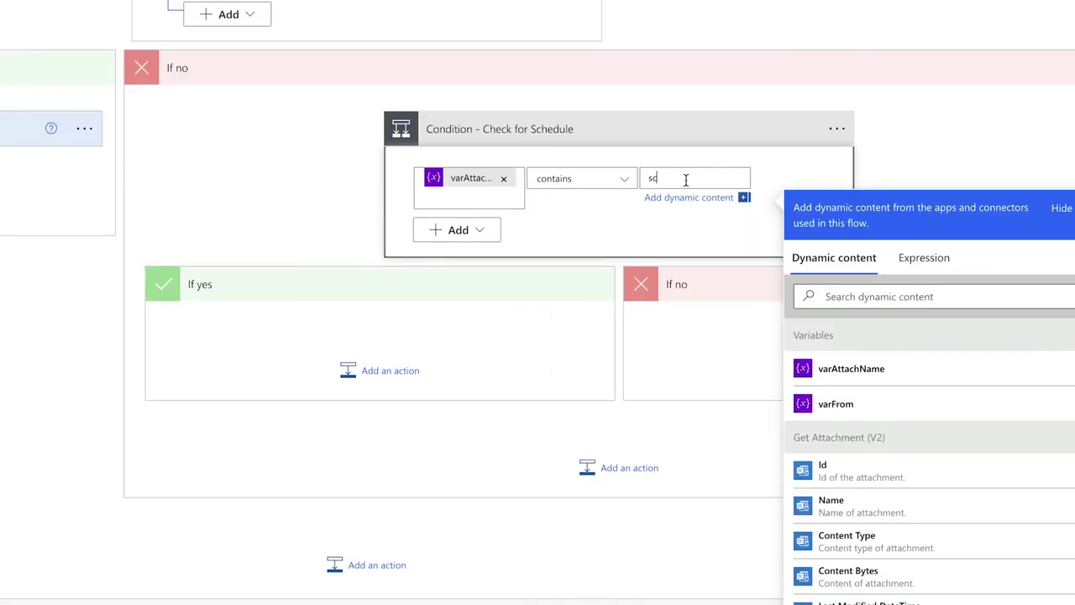
Add a second row to the schedule condition checking that varAttachName contains "xlsx"
left_click(458, 246)
left_click(471, 270)
left_click(688, 472)
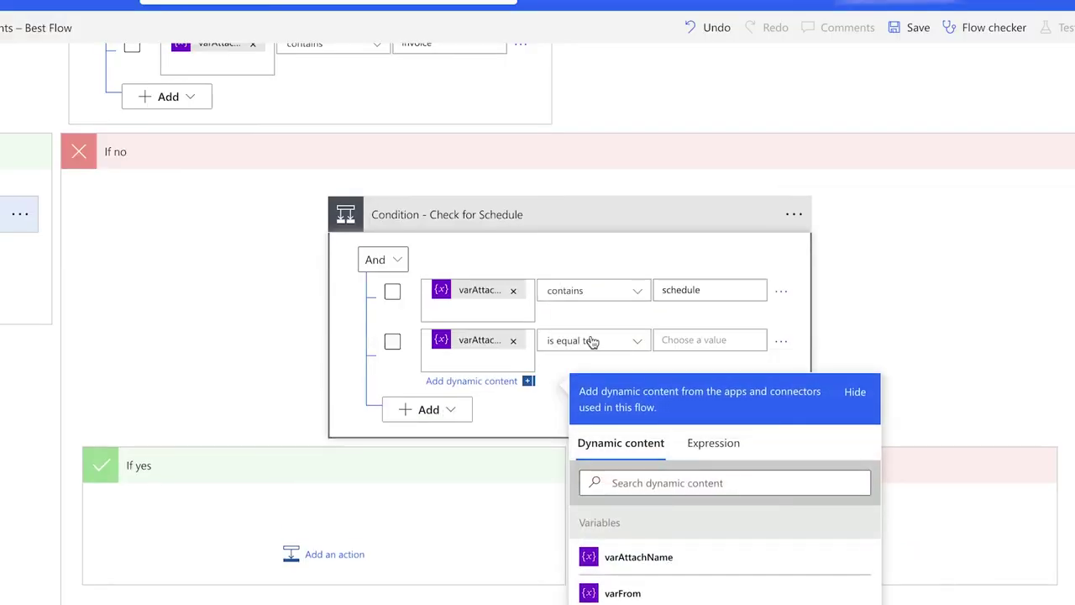
left_click(592, 342)
left_click(579, 363)
left_click(710, 340)
type("xlsx")
left_click(580, 382)
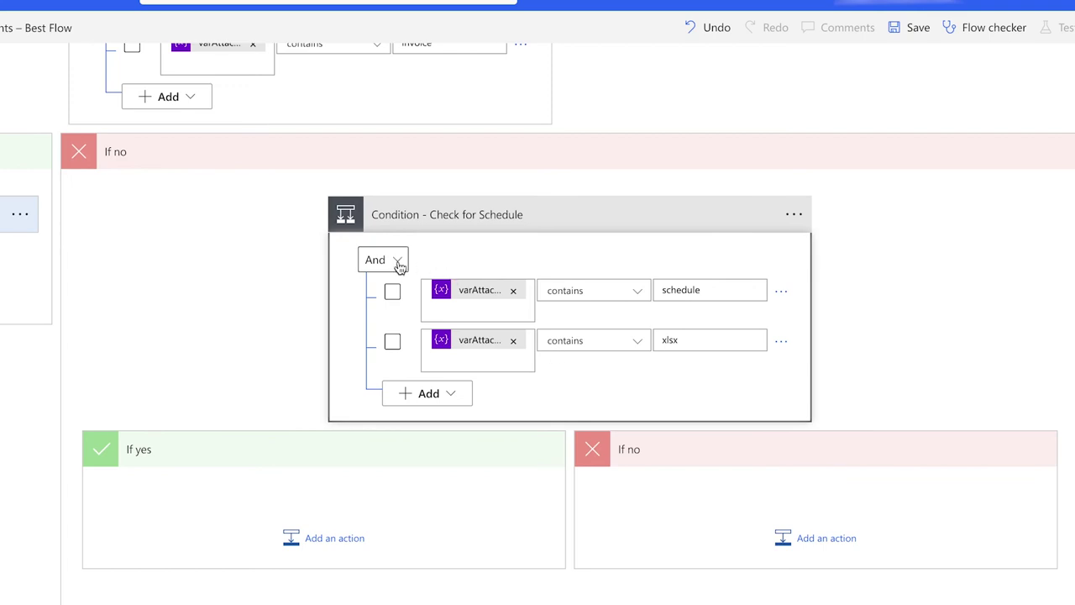
Add a OneDrive Create file action to the schedule condition's If yes branch and rename it "Create file - Schedule"
left_click(316, 539)
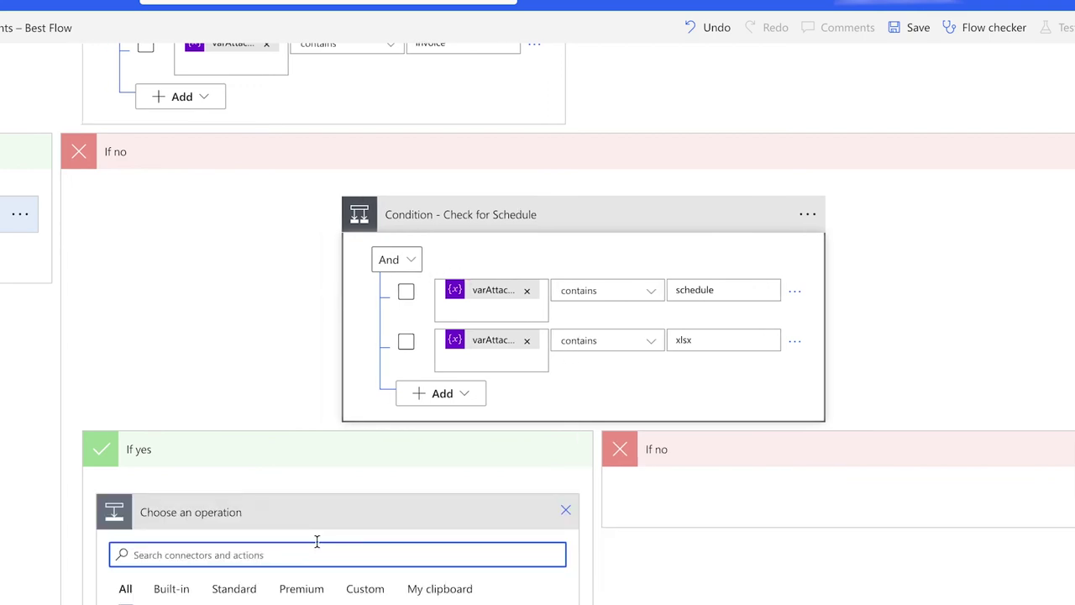
type("create")
scroll(336, 503, "down", 2)
left_click(151, 597)
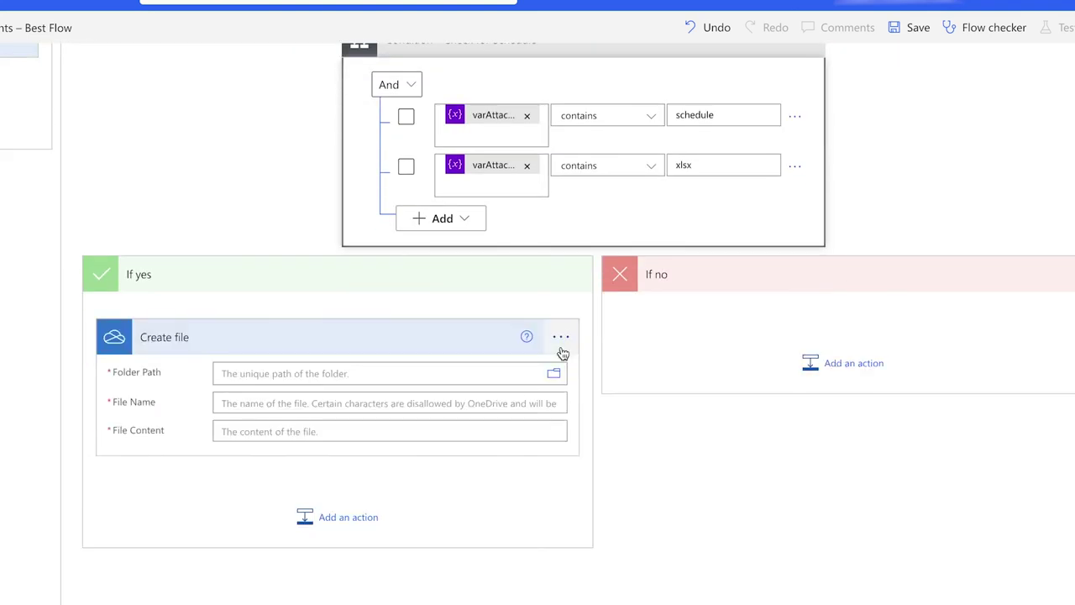
left_click(475, 337)
type("- Schedule")
Set the schedule file's folder path to /Best Flow - Email Attachments/Schedules and fill in its file name and content
left_click(553, 373)
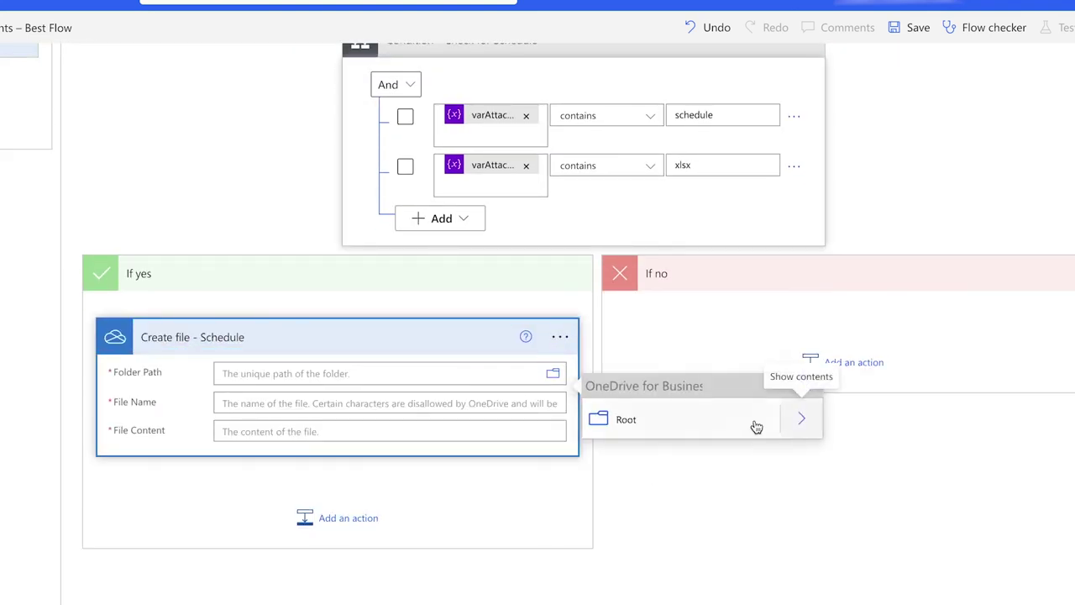
left_click(806, 419)
left_click(813, 426)
left_click(648, 585)
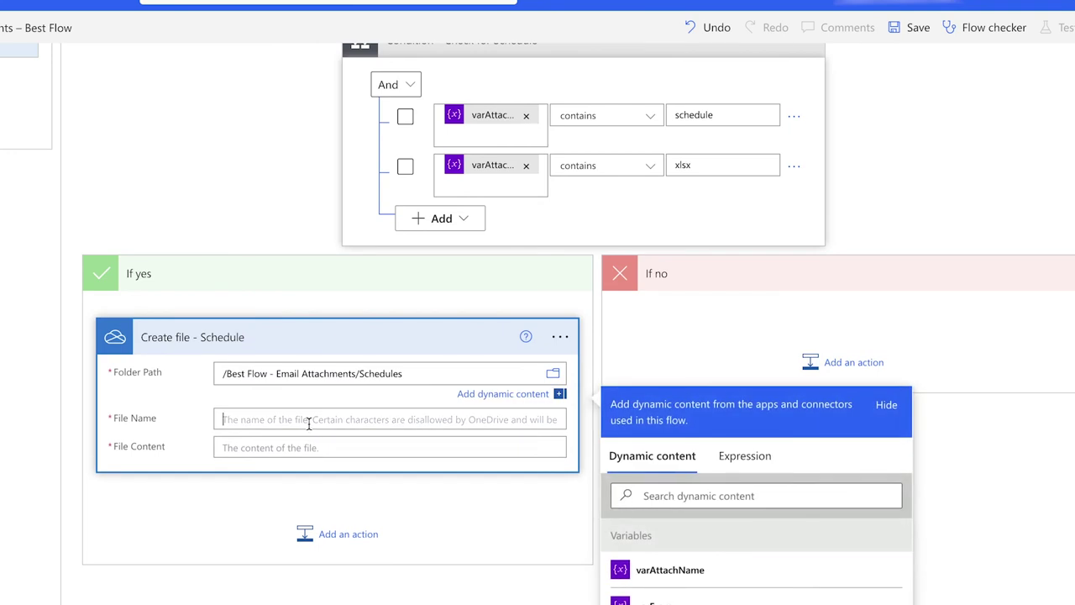
left_click(387, 403)
left_click(277, 467)
scroll(278, 469, "down", 1)
Add a nested Condition action to the schedule condition's If no branch and rename it "Condition - Check for Reports"
left_click(756, 579)
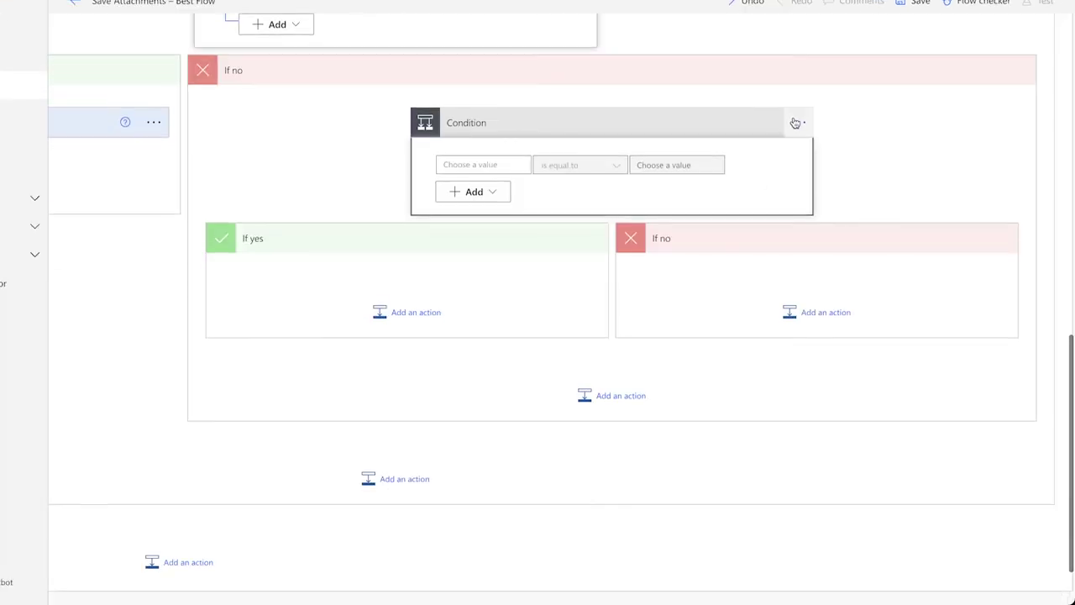
left_click(794, 123)
left_click(848, 146)
left_click(681, 124)
type("- Che")
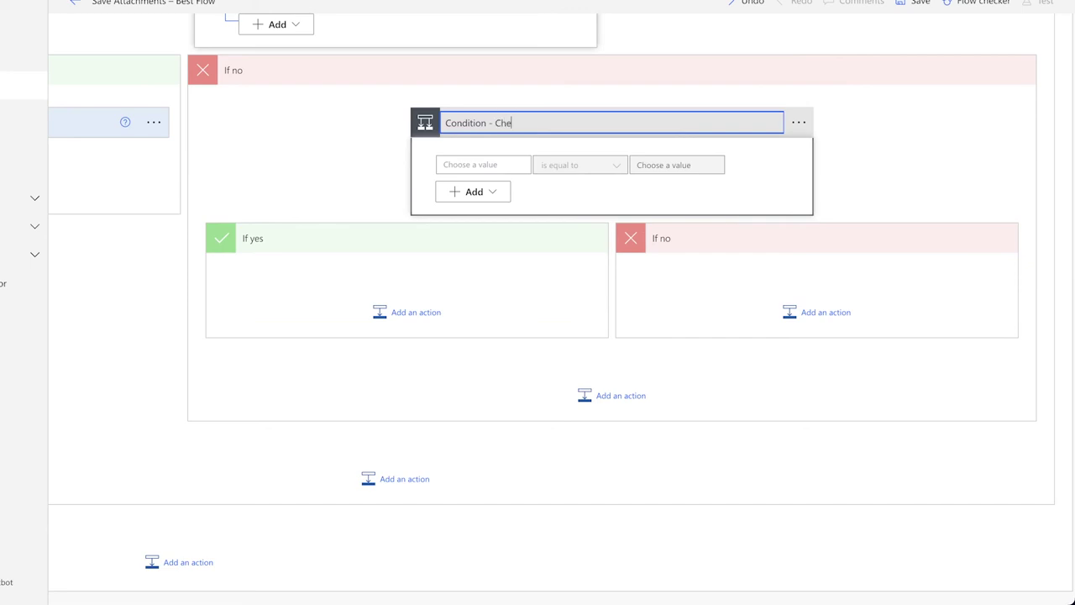
type("ck for Reports")
Configure the first row of the reports condition to check that varAttachName contains "report"
left_click(518, 165)
left_click(617, 327)
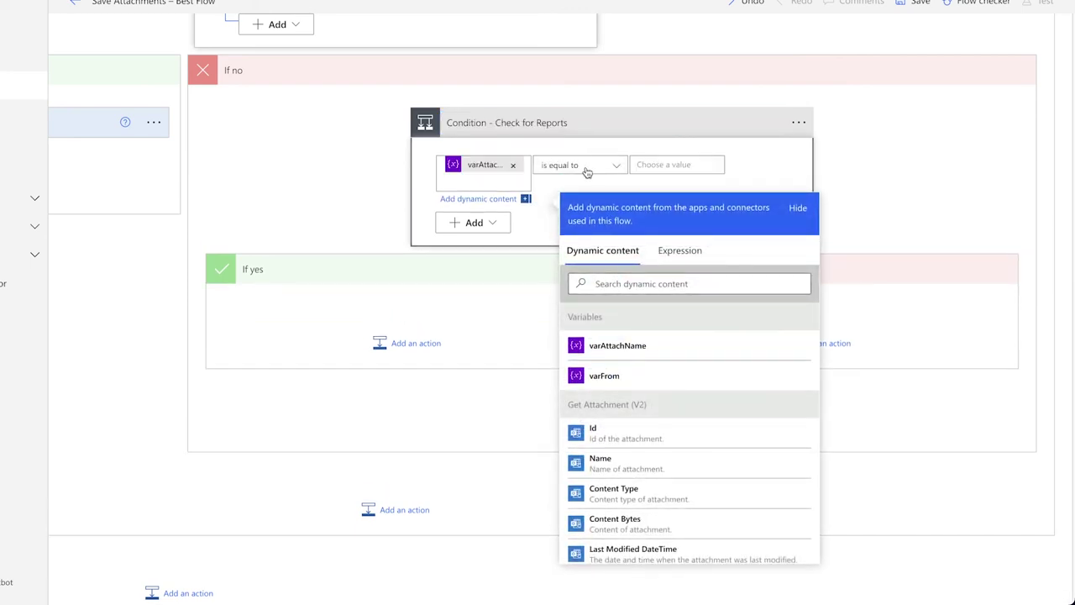
left_click(587, 172)
left_click(559, 182)
type("report")
Add a second row to the reports condition checking that varFrom contains "email.com"
left_click(499, 185)
left_click(499, 183)
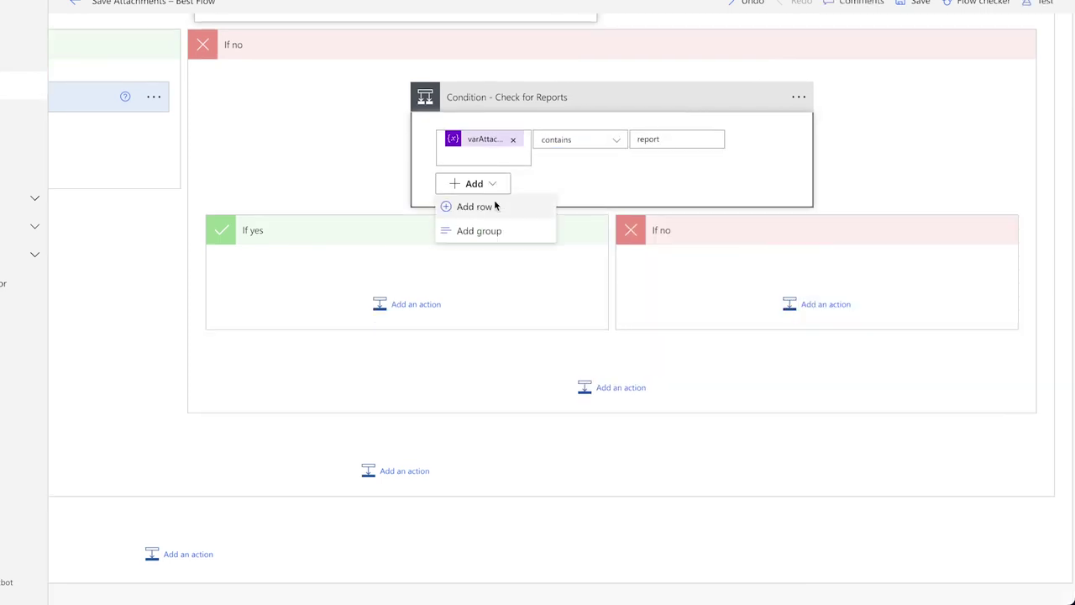
left_click(494, 207)
left_click(537, 209)
left_click(659, 396)
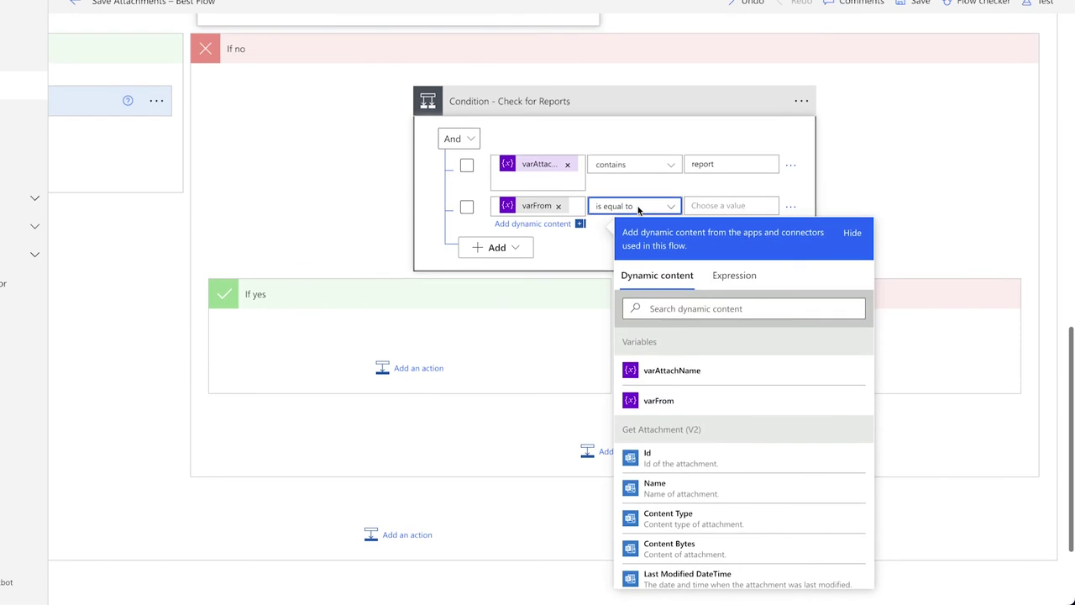
left_click(634, 203)
left_click(625, 225)
left_click(722, 205)
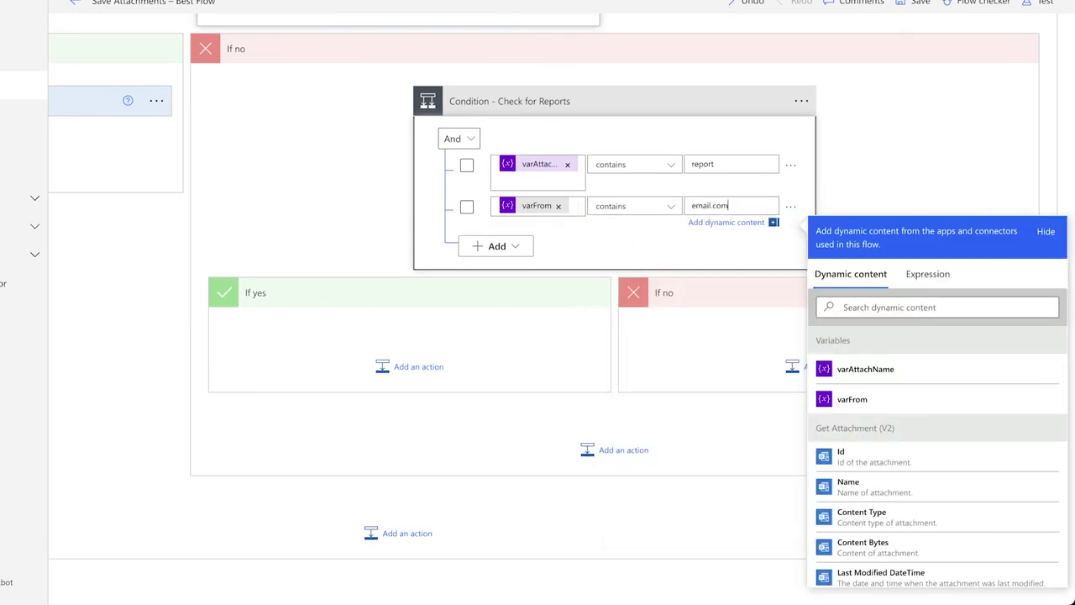
Add a OneDrive Create file action to the reports condition's If yes branch and rename it "Create file - Report File"
type("cre")
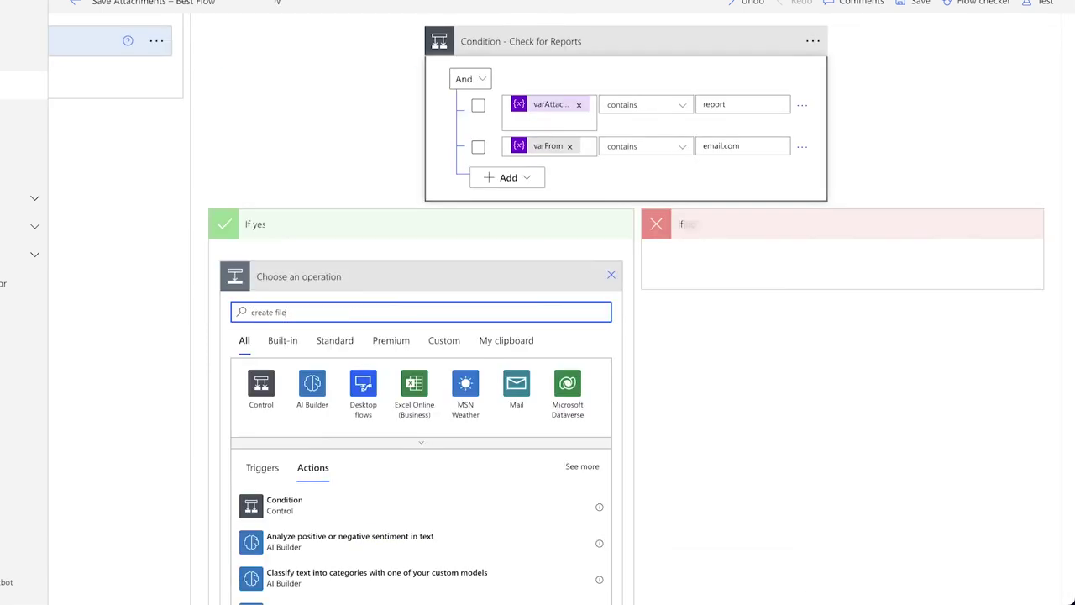
type("ate file")
left_click(413, 497)
left_click(606, 276)
left_click(666, 319)
type("- Report File")
Set the report file's folder path to /Best Flow - Email Attachments/Reports, its file name to Name, and its content to the attachment's content
left_click(601, 307)
left_click(806, 345)
left_click(809, 346)
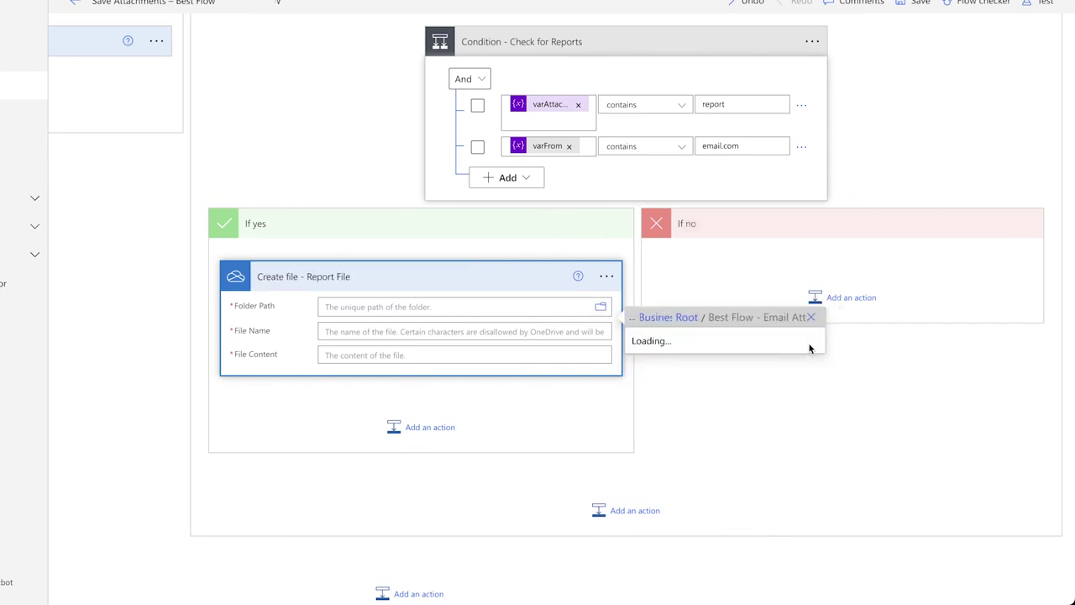
left_click(727, 449)
left_click(474, 334)
left_click(681, 446)
type("name")
left_click(684, 559)
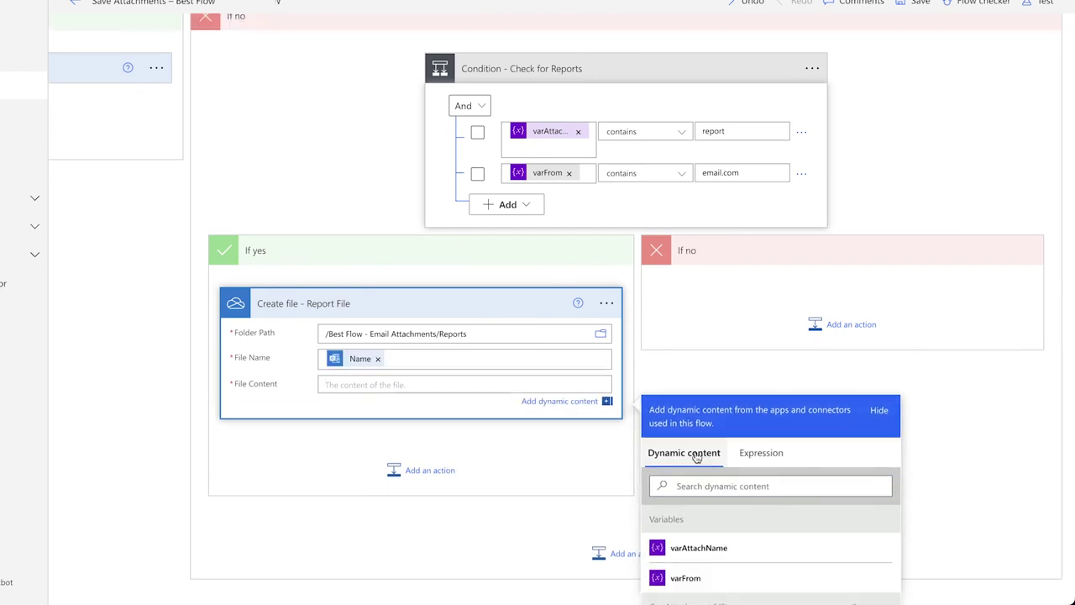
scroll(696, 457, "down", 1)
left_click(685, 540)
Add "Condition - Check for Internal or External" under the reports condition's If no branch, checking that varFrom contains "email.com"
left_click(701, 264)
left_click(853, 232)
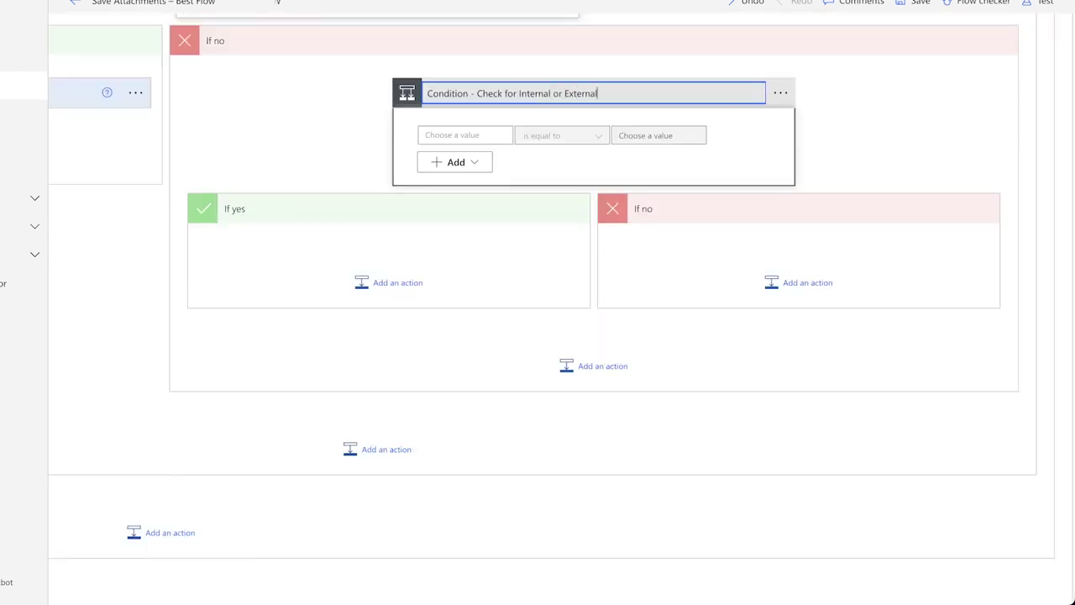
left_click(465, 135)
left_click(579, 353)
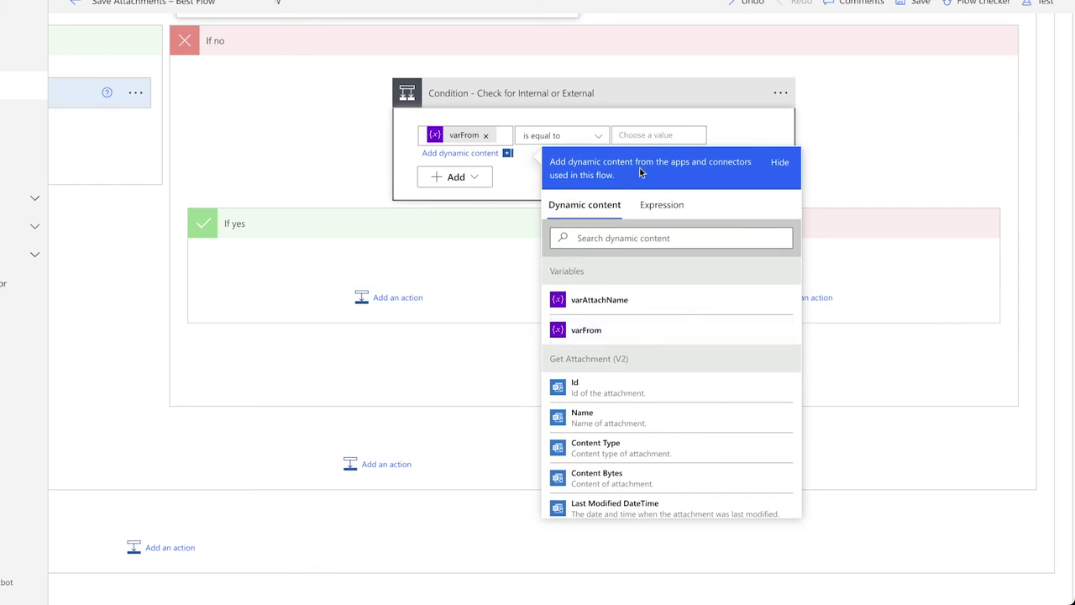
left_click(561, 135)
left_click(554, 161)
left_click(626, 137)
type("email.com")
Add a OneDrive Create file action to the internal/external condition's If yes branch and rename it "Create file - Internal"
left_click(415, 308)
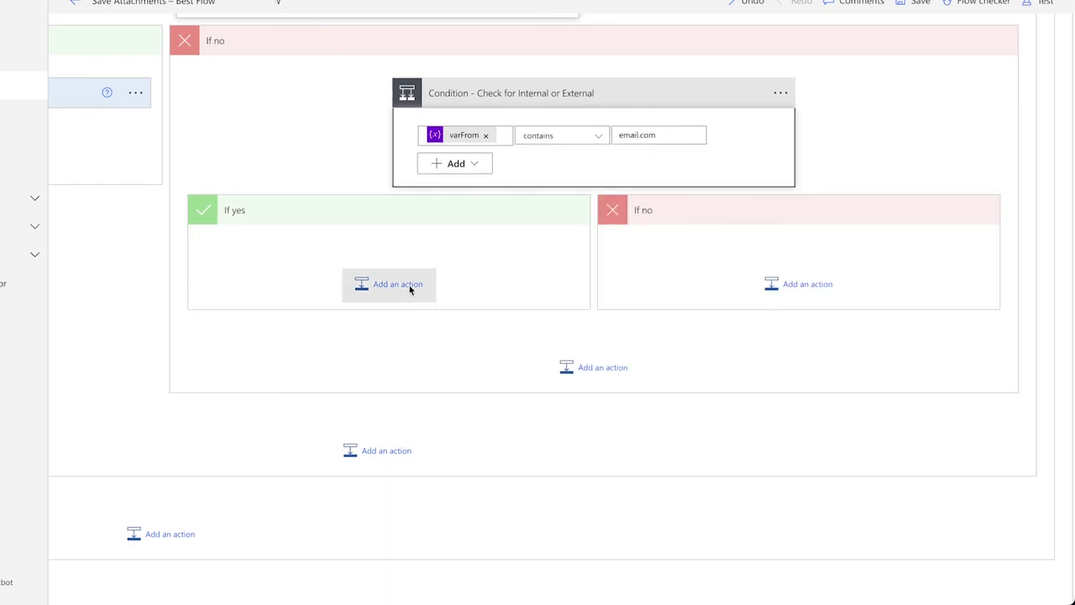
left_click(399, 284)
type("create file")
left_click(264, 490)
left_click(588, 260)
left_click(638, 307)
type("- Internal")
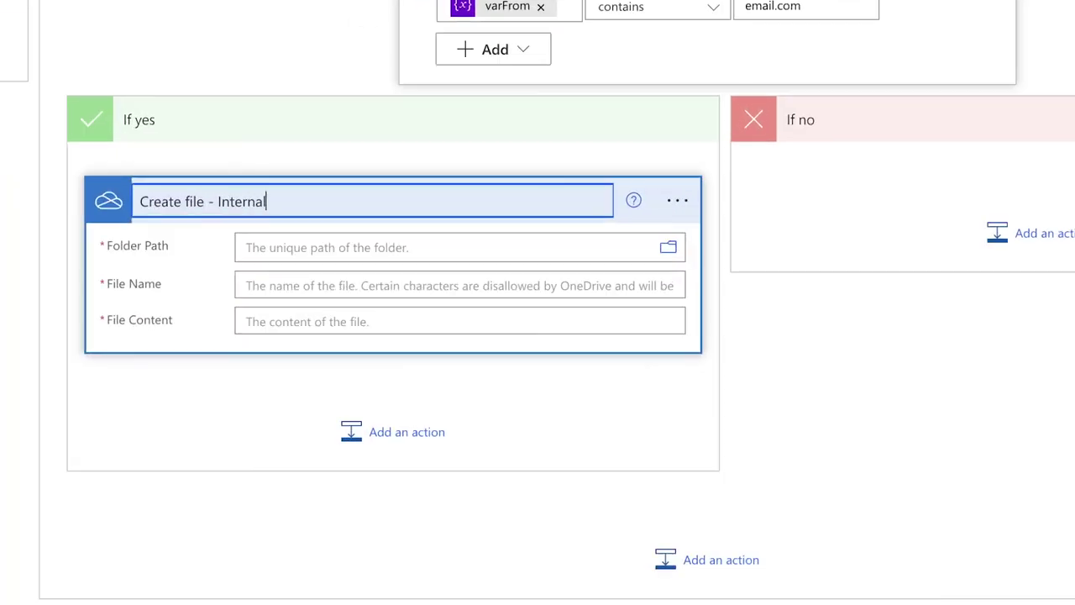
Configure the internal file action to save the attachment's Name and Content Bytes to /Best Flow - Email Attachments/Internal
left_click(667, 246)
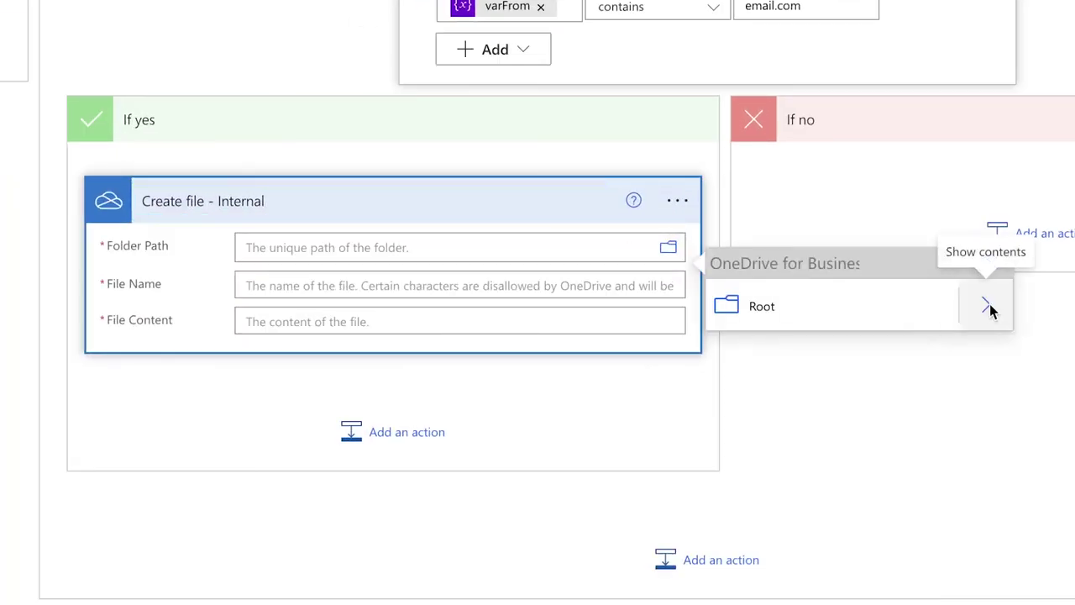
left_click(986, 305)
left_click(987, 306)
left_click(914, 363)
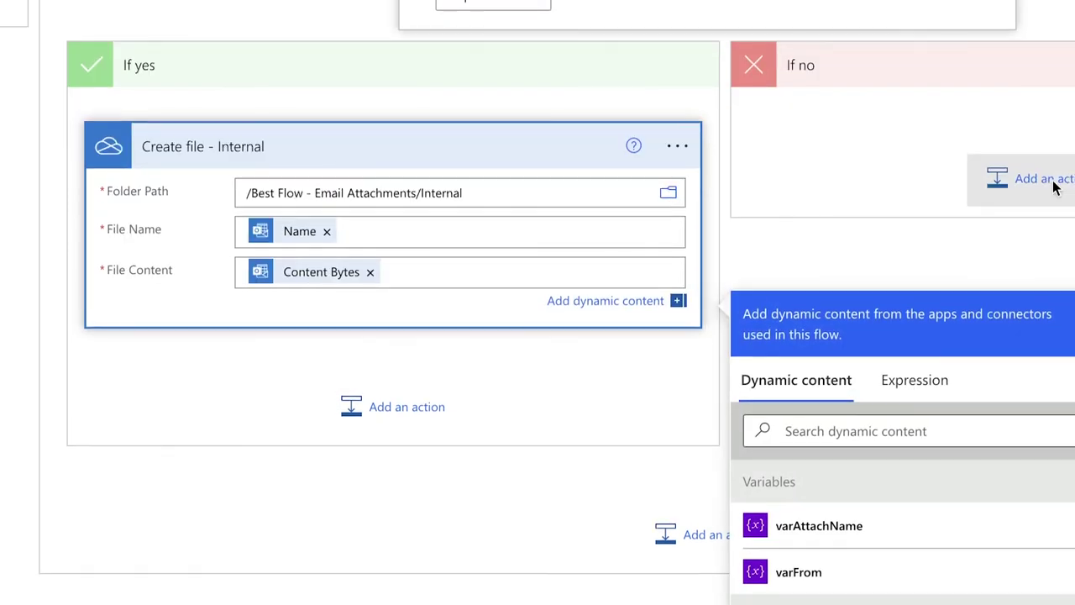
Add a OneDrive Create file action to the internal/external condition's If no branch and rename it "Create file - External"
left_click(1027, 177)
type("create")
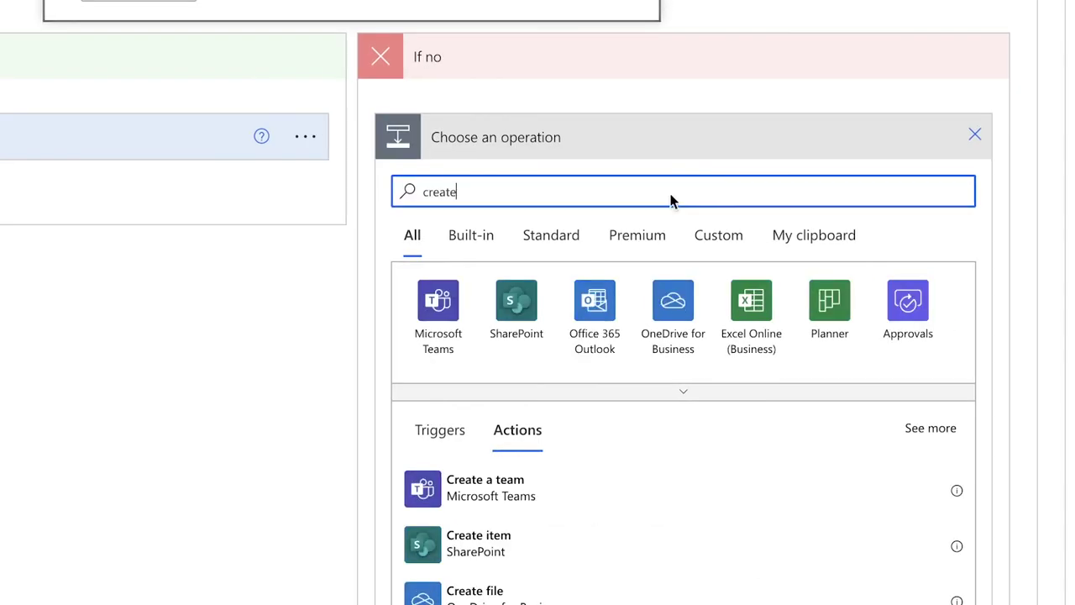
left_click(624, 590)
left_click(823, 151)
type("- External")
Set the external file's folder path to /Best Flow - Email Attachments/External, its file name to Name, and its content to the attachment's content
left_click(961, 185)
left_click(943, 250)
left_click(940, 247)
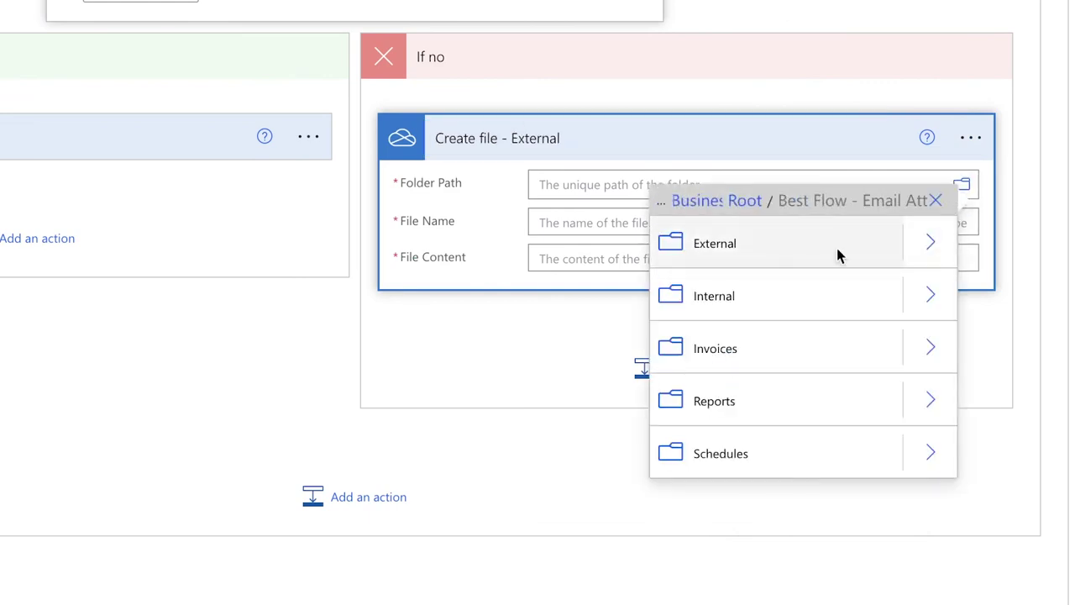
left_click(836, 246)
left_click(599, 238)
left_click(818, 396)
type("name")
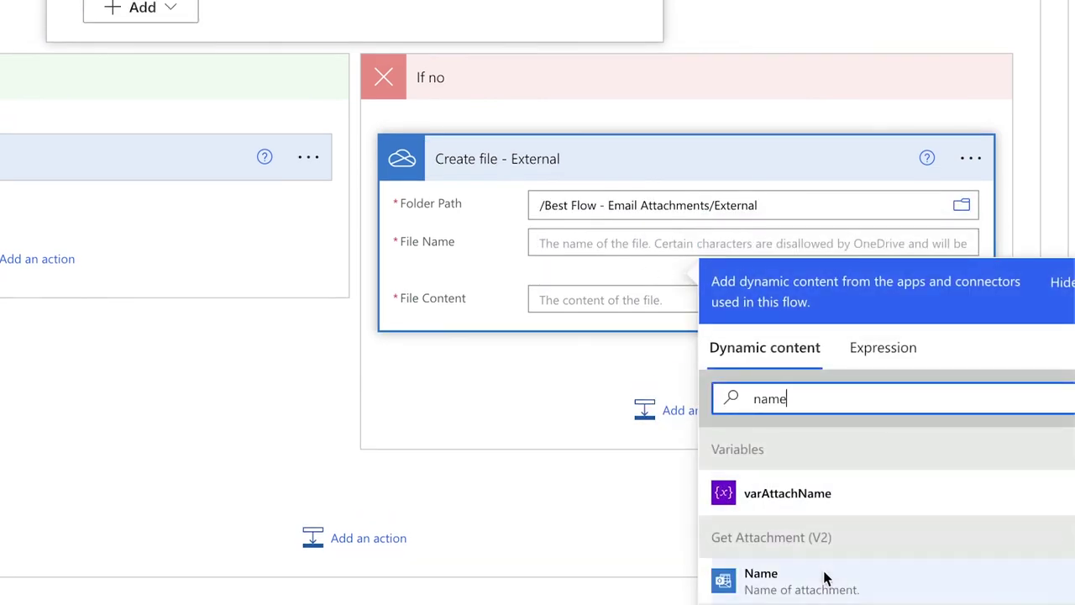
left_click(826, 576)
left_click(602, 306)
left_click(840, 542)
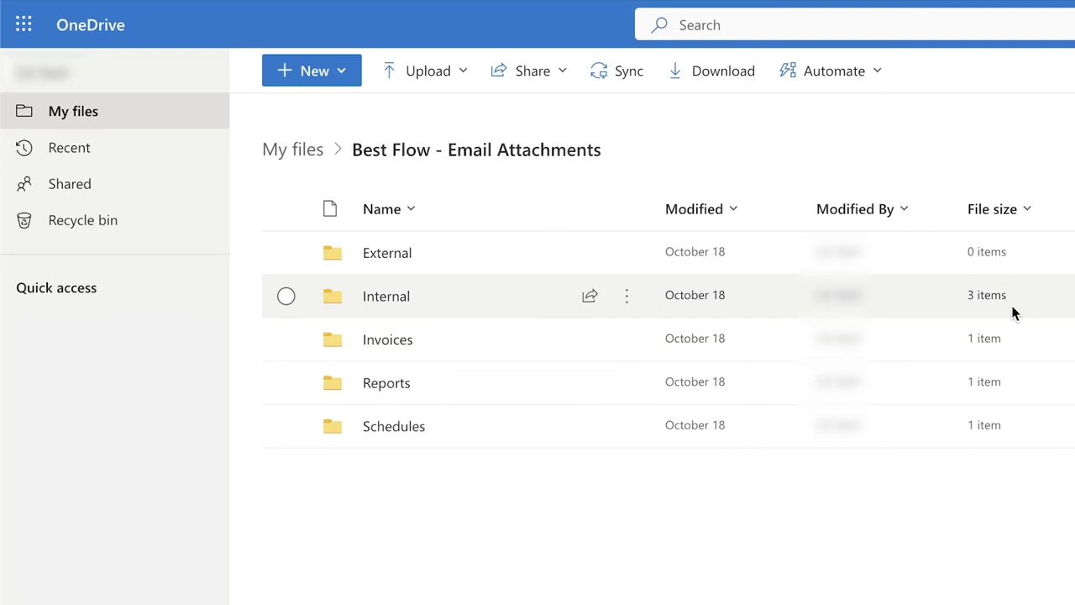
Switch to OneDrive and check the files saved in the Internal, Invoices and Reports folders of Best Flow - Email Attachments
left_click(372, 297)
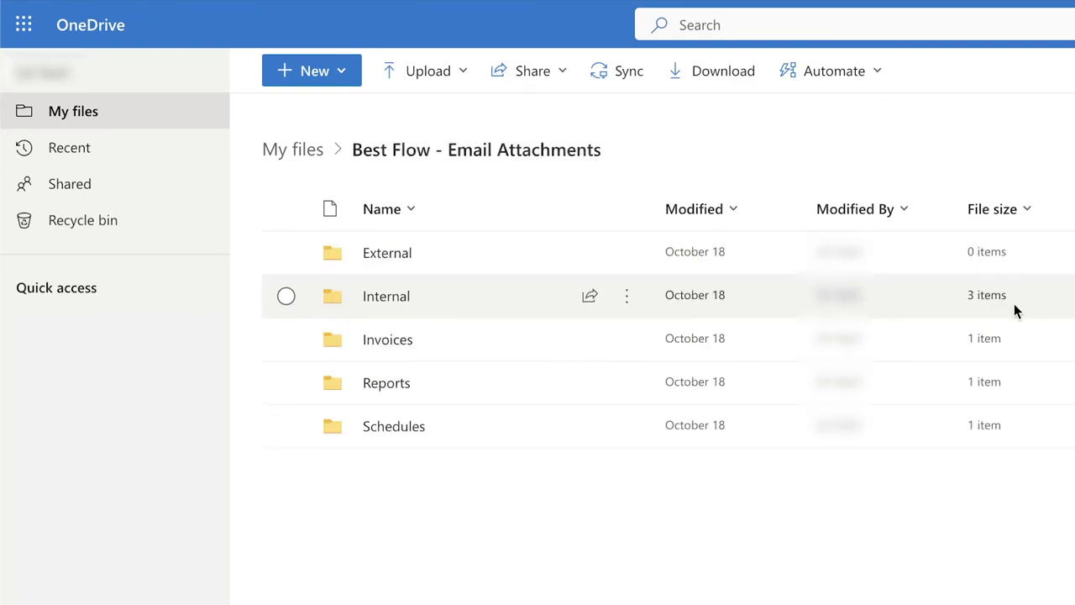
left_click(379, 339)
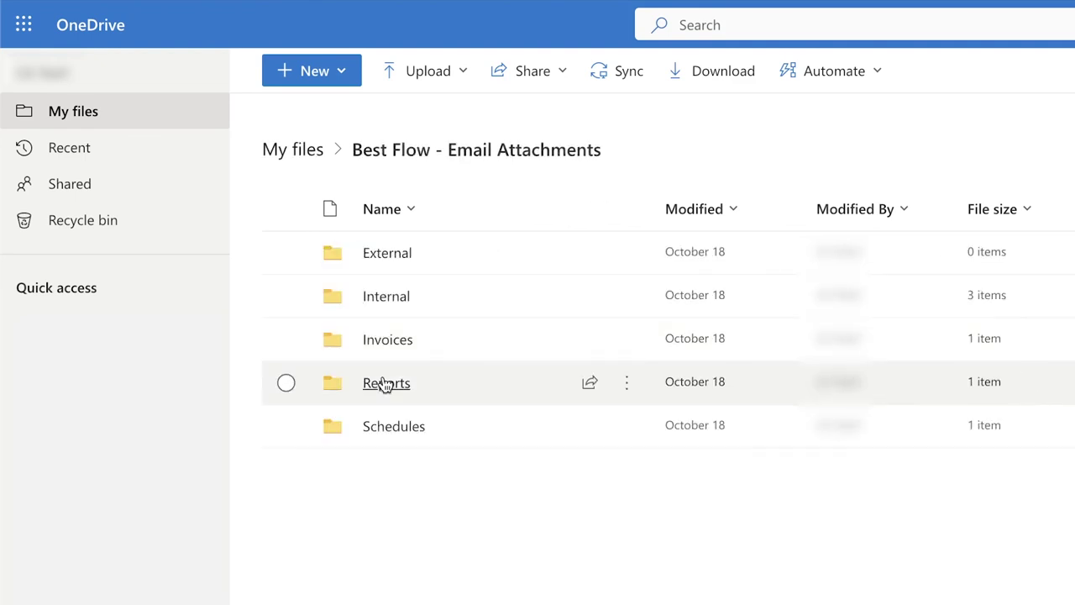
left_click(382, 382)
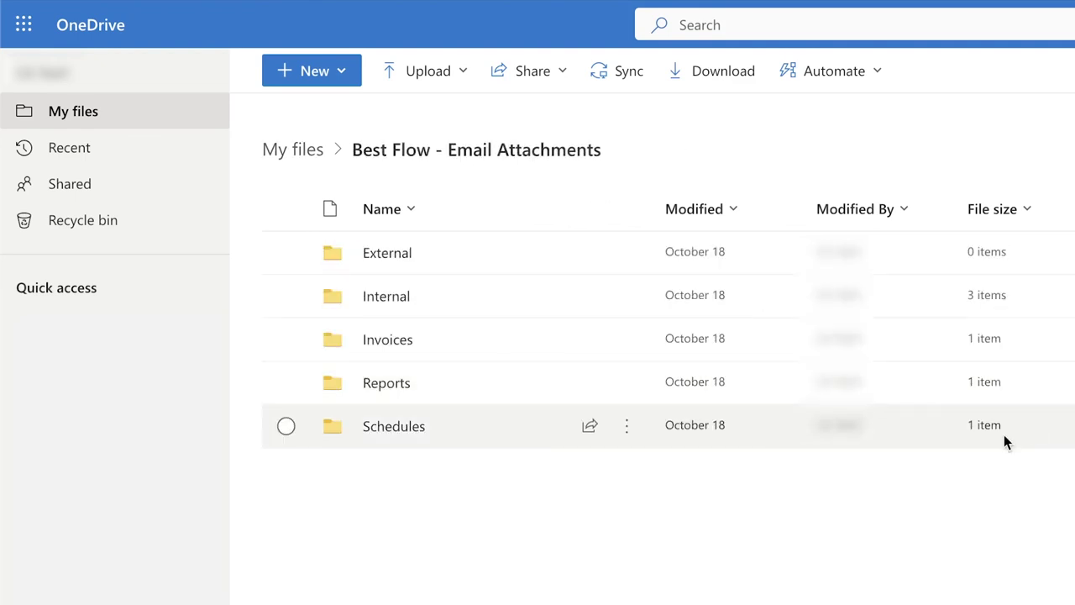